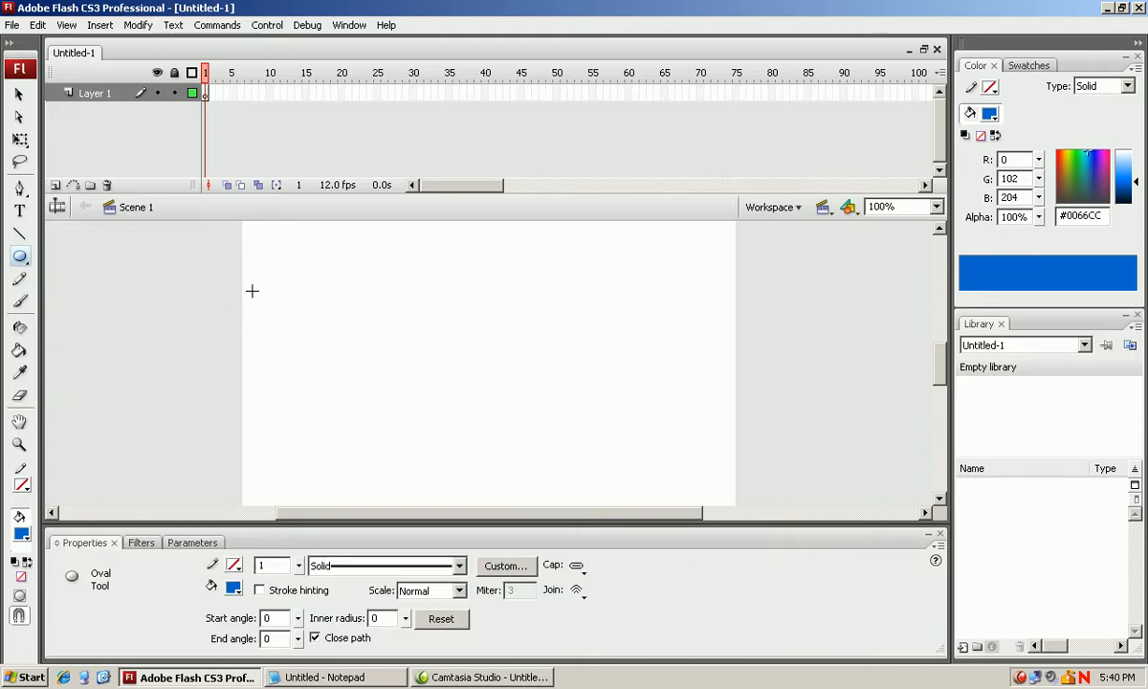
Draw a blue oval of about 147 by 99 pixels in the upper-left area of the stage
drag(272, 259, 404, 348)
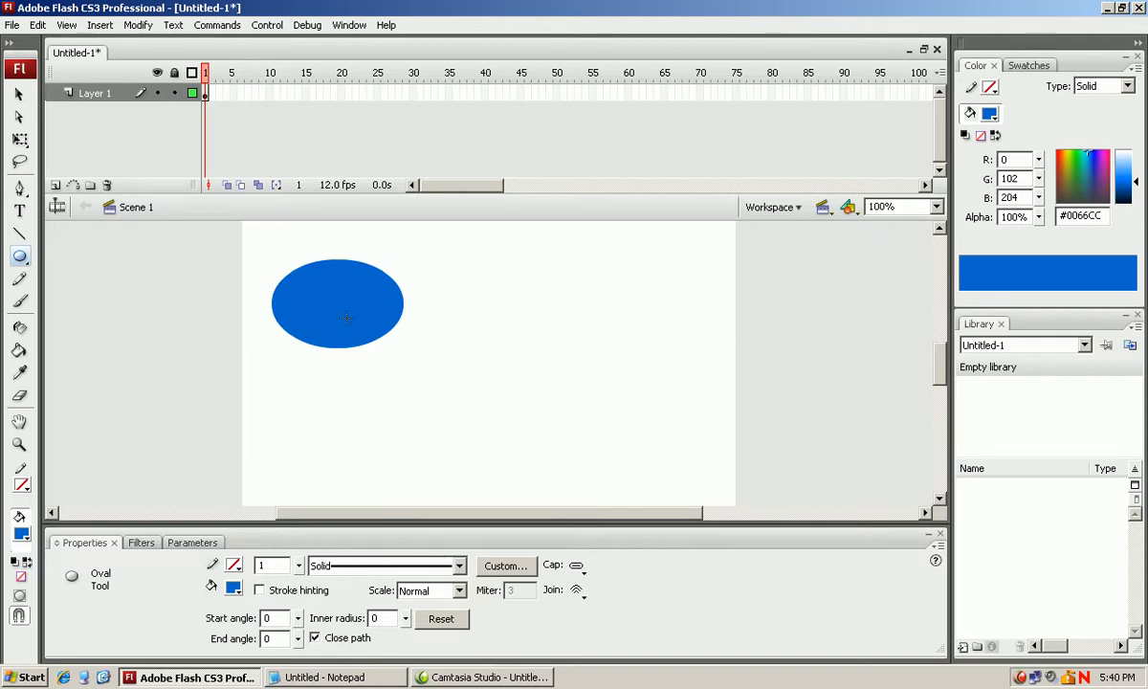
click(18, 94)
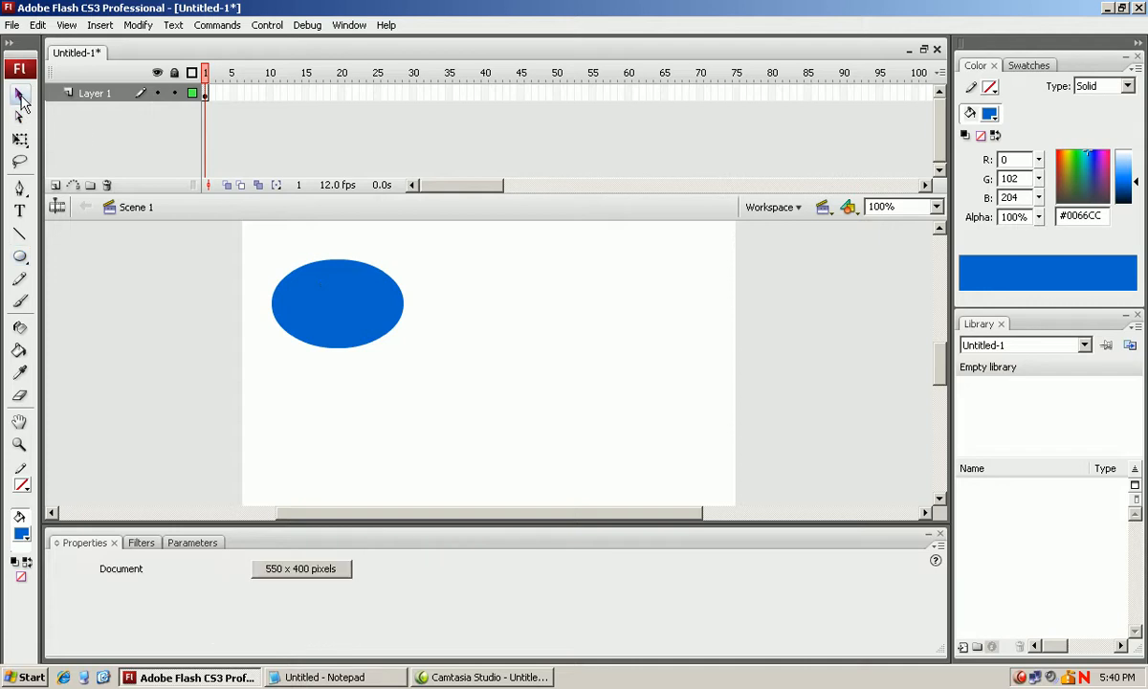
click(316, 285)
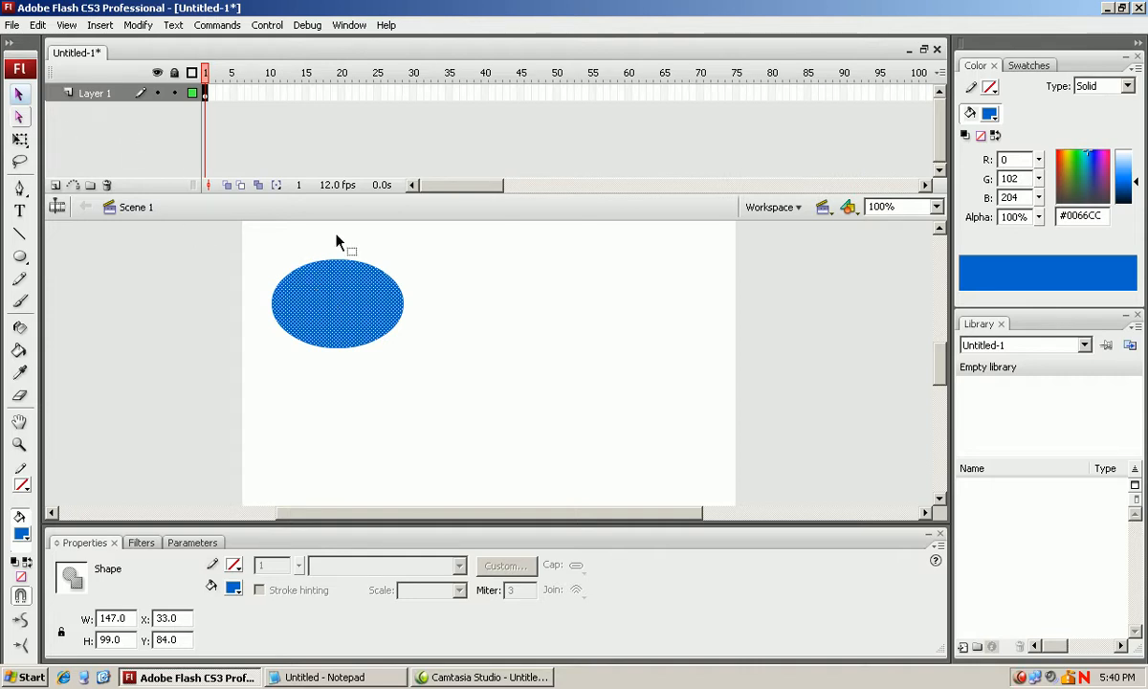
click(464, 300)
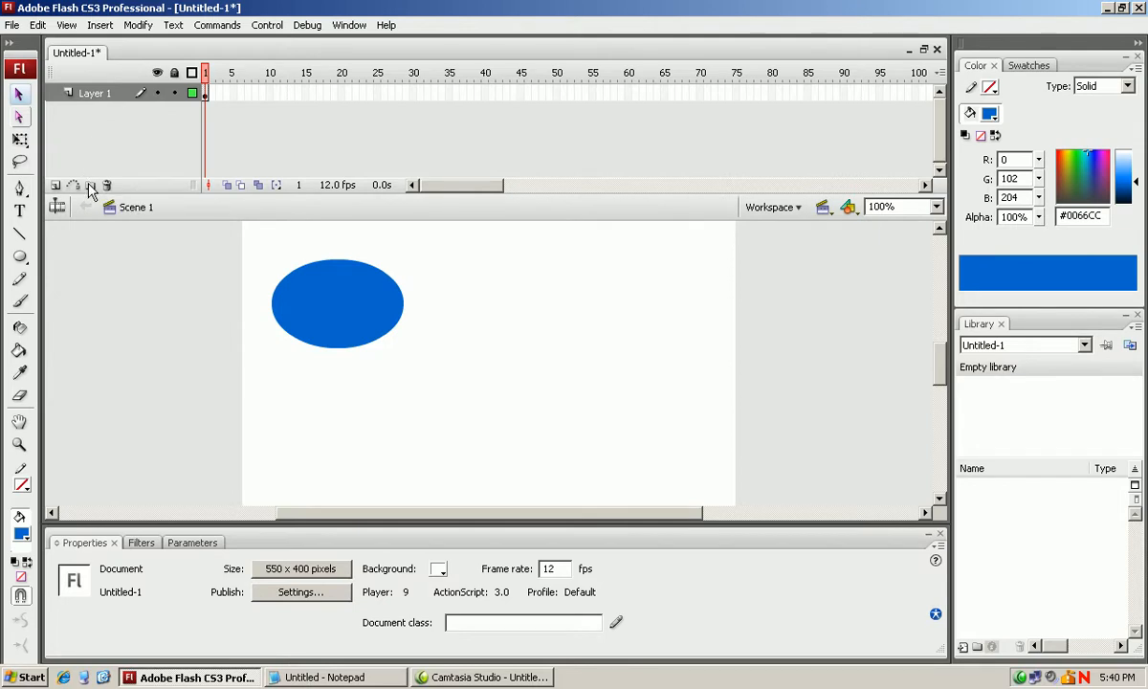
Add a new layer above Layer 1 and name it Lingkaran
click(54, 185)
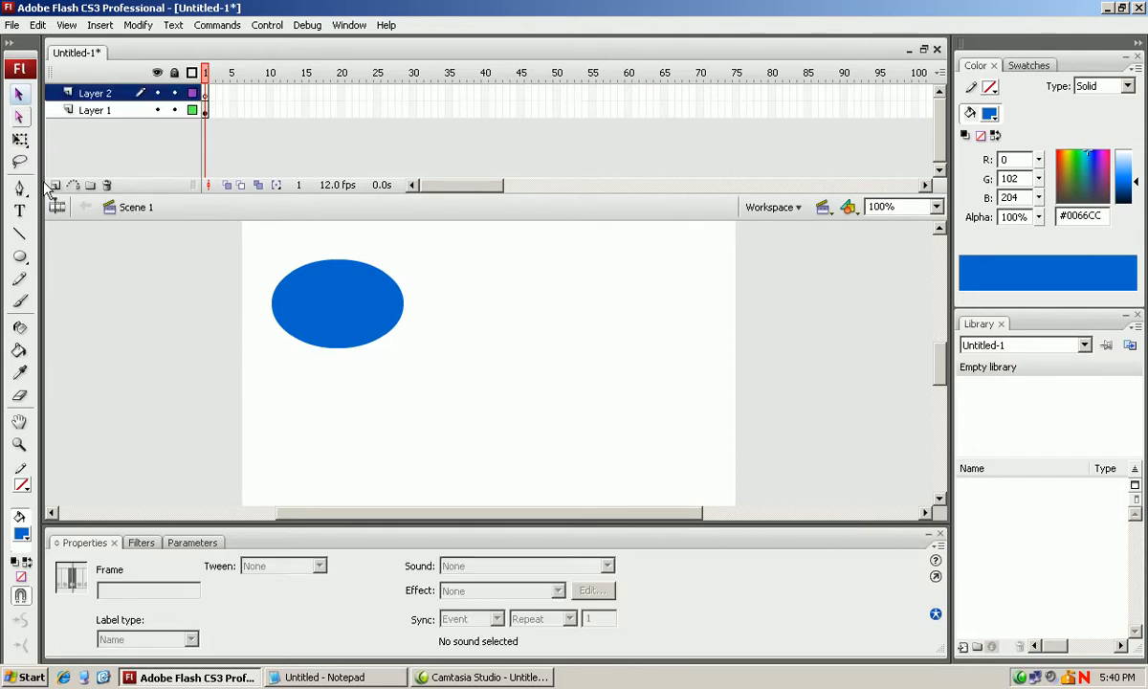
double_click(93, 93)
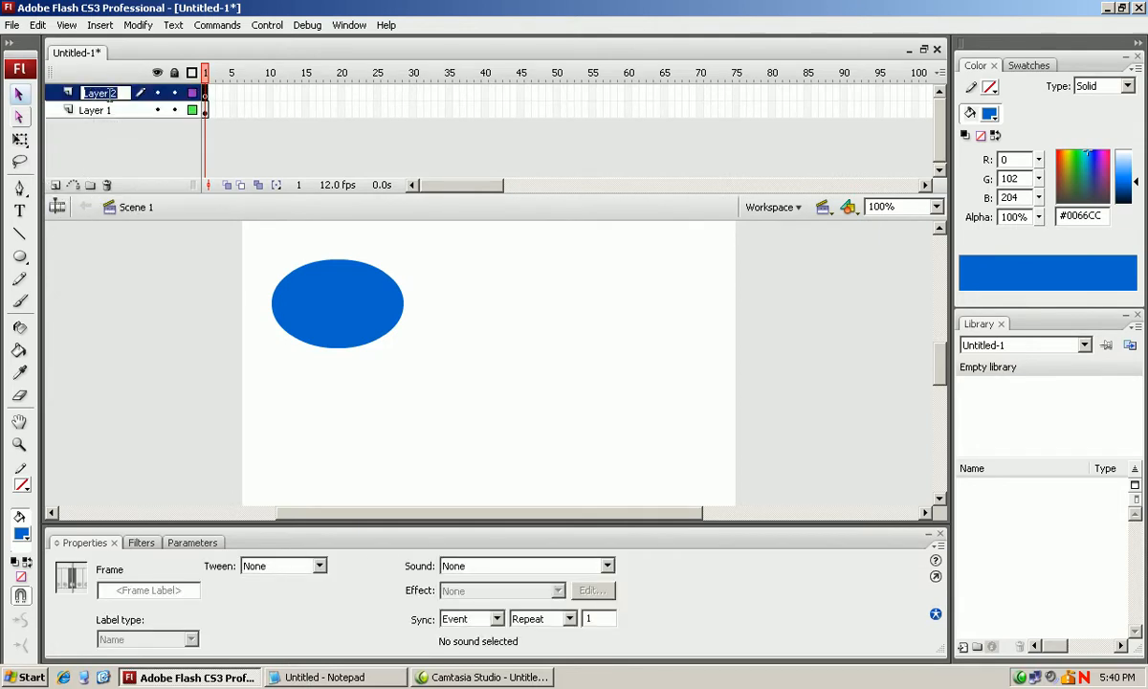
text(Lingkaran)
key(Return)
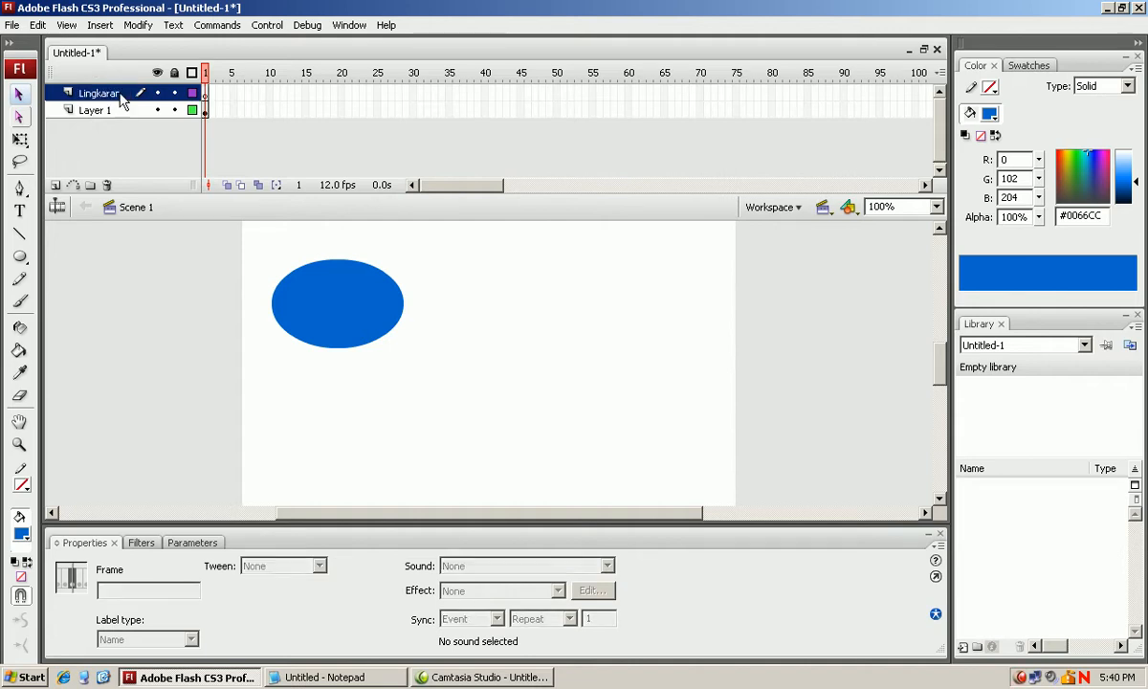
Draw a perfect circle about 112 pixels wide at frame 1 of the Lingkaran layer, across the stage from the oval
click(204, 93)
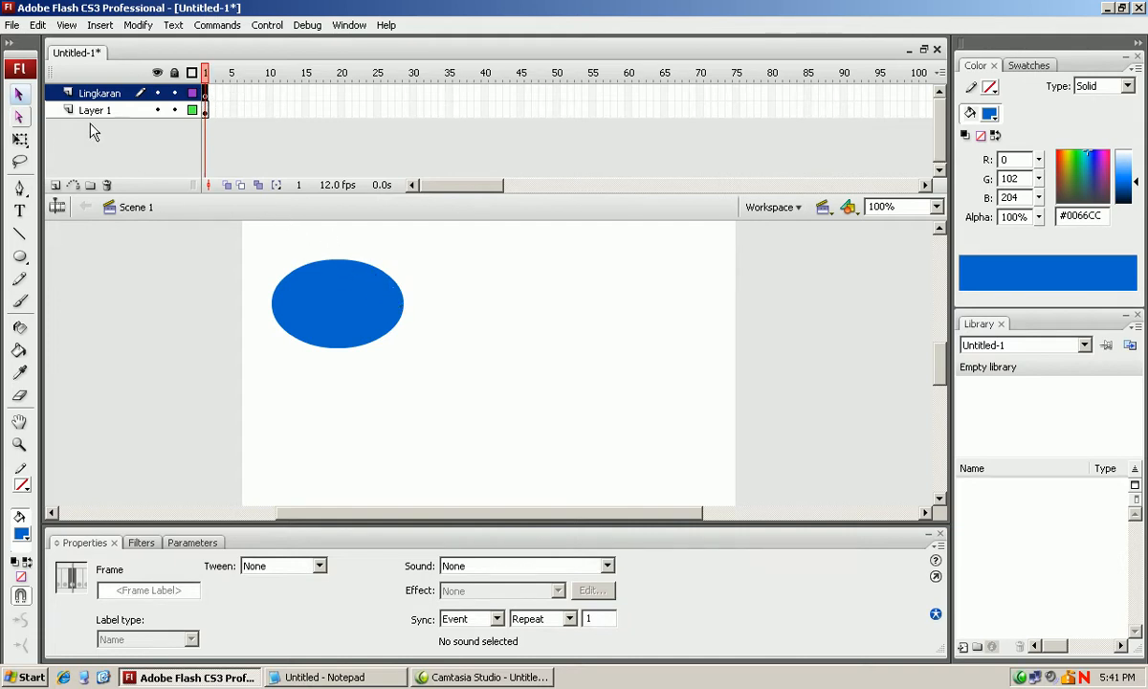
click(19, 256)
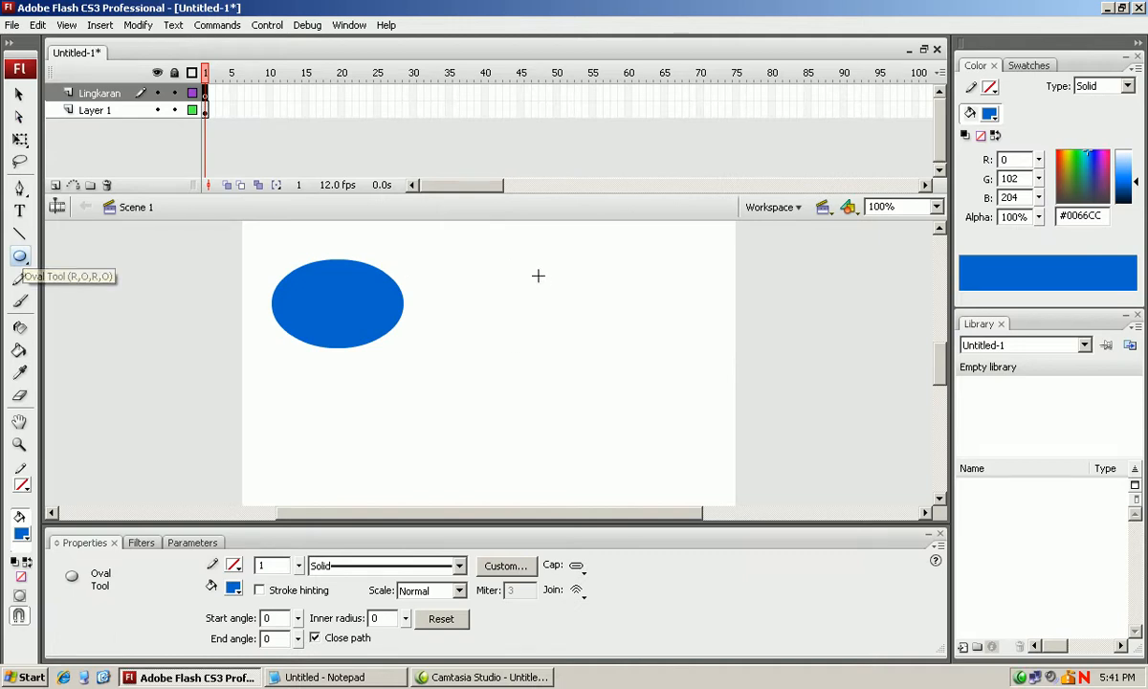
drag(538, 277, 580, 374)
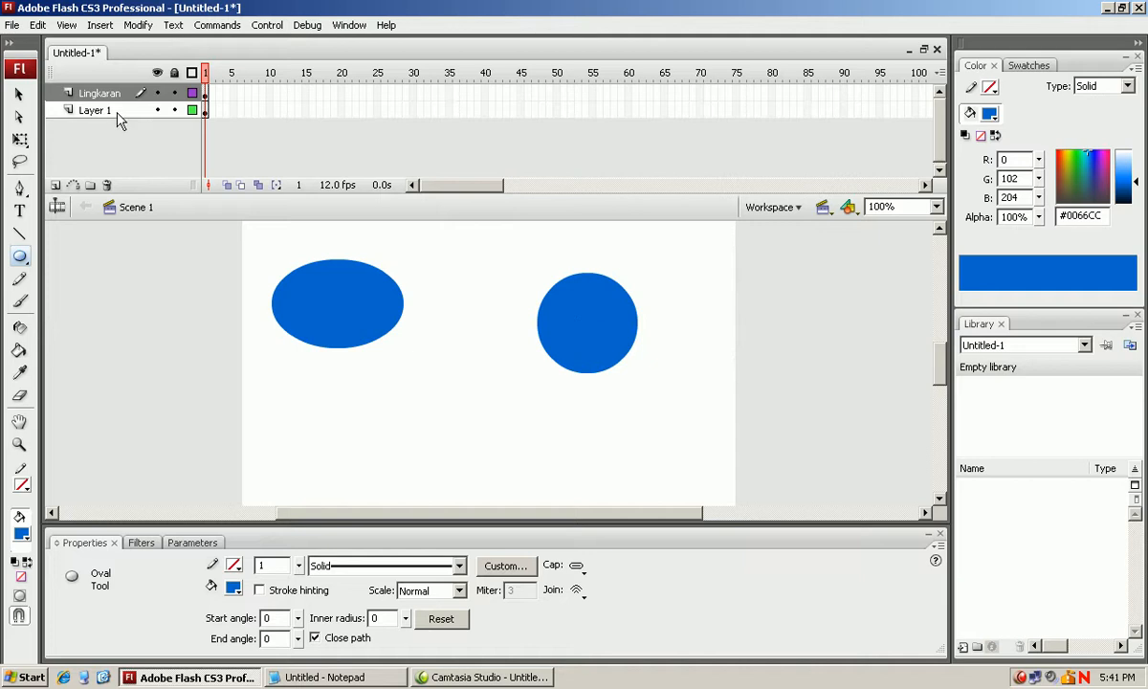
Change the circle's fill colour to #CC3300 and activate Free Transform on it
click(20, 96)
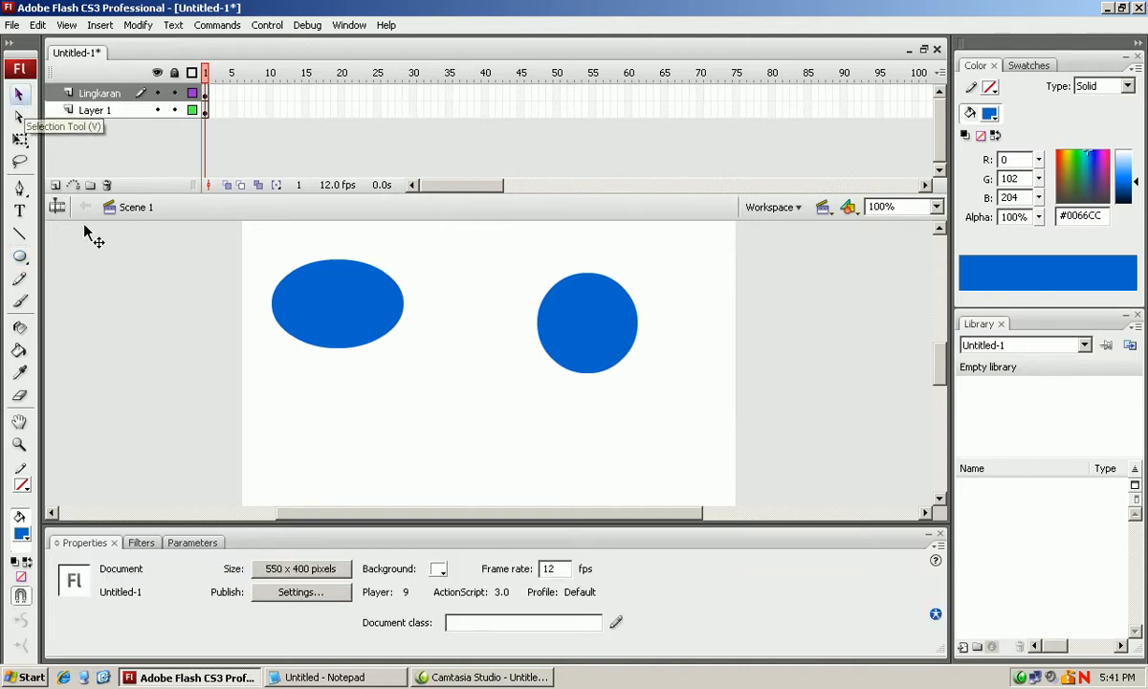
click(574, 321)
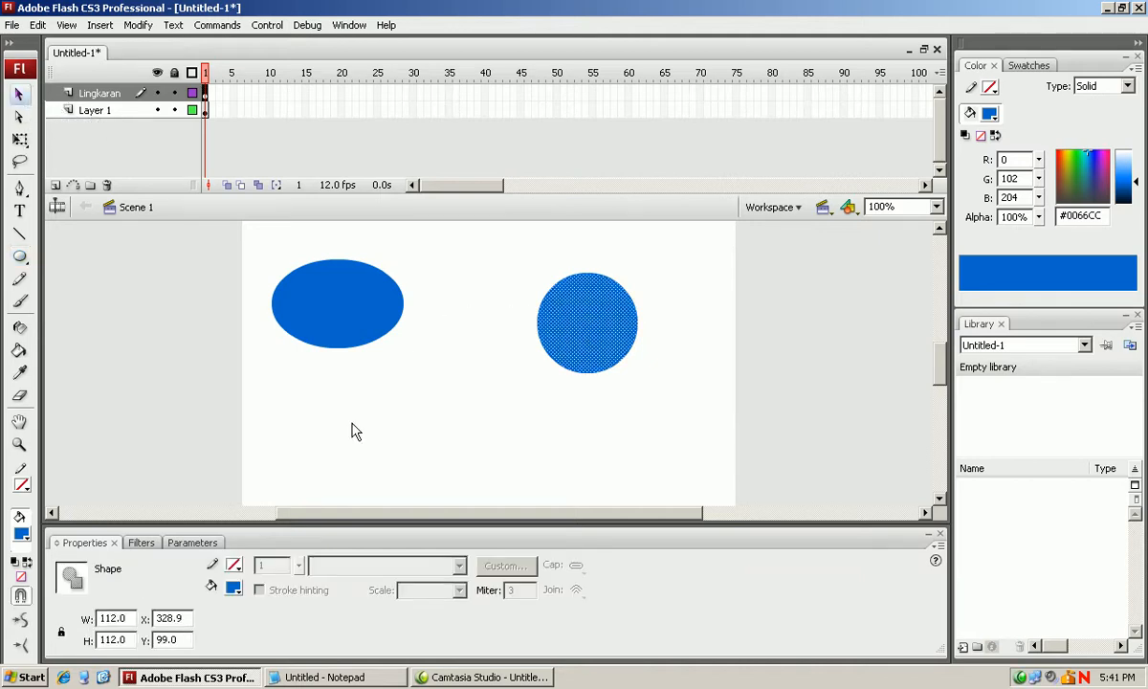
click(232, 588)
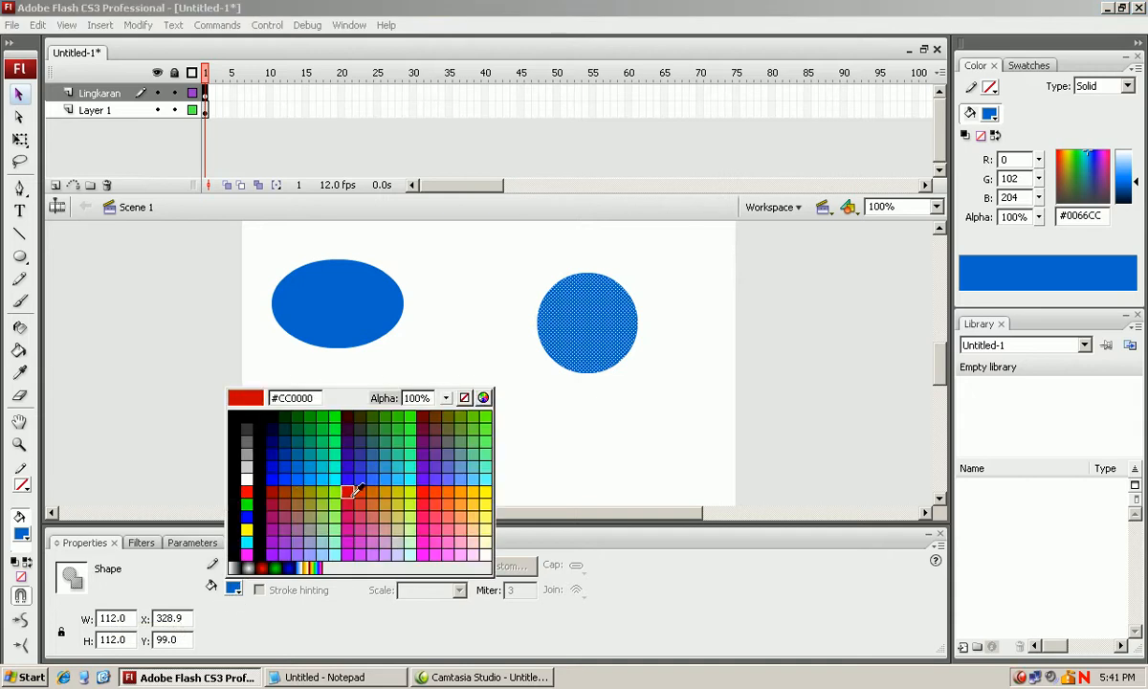
click(349, 498)
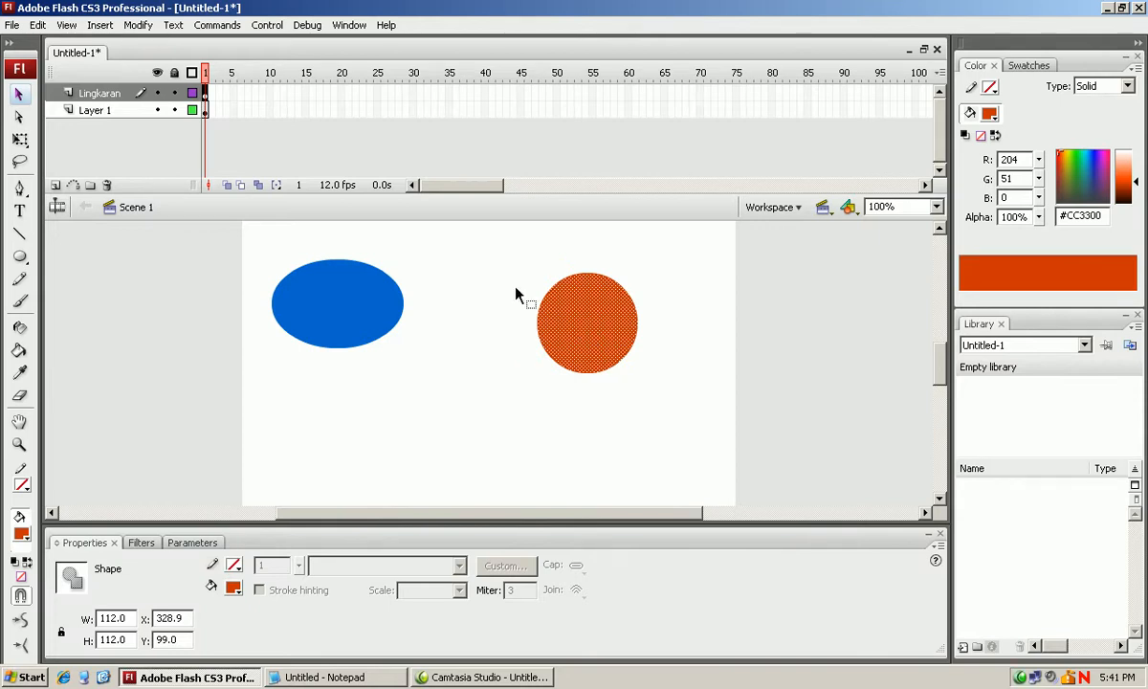
click(21, 141)
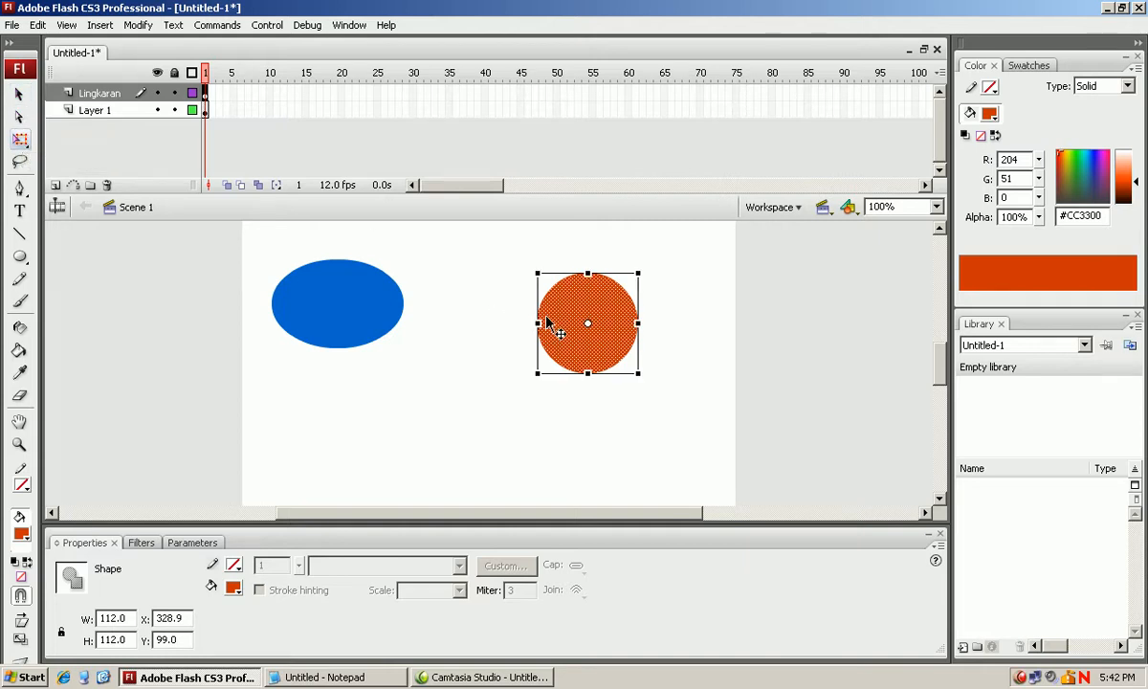
drag(536, 324, 520, 323)
drag(578, 373, 577, 390)
key(ctrl+z)
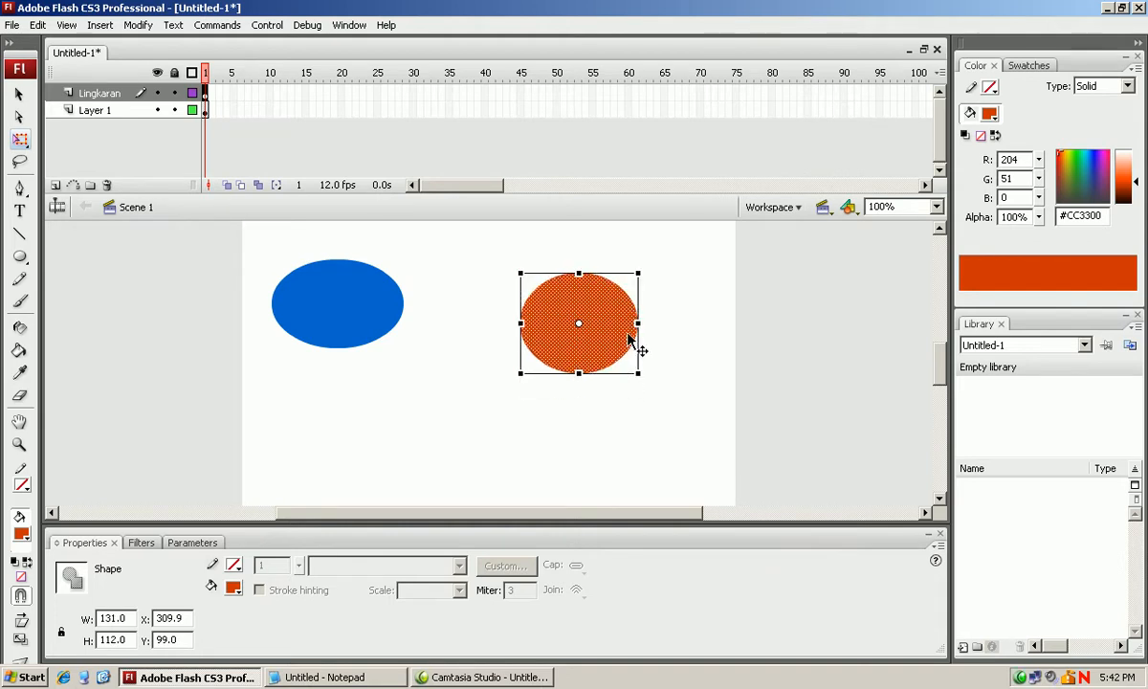
key(ctrl+z)
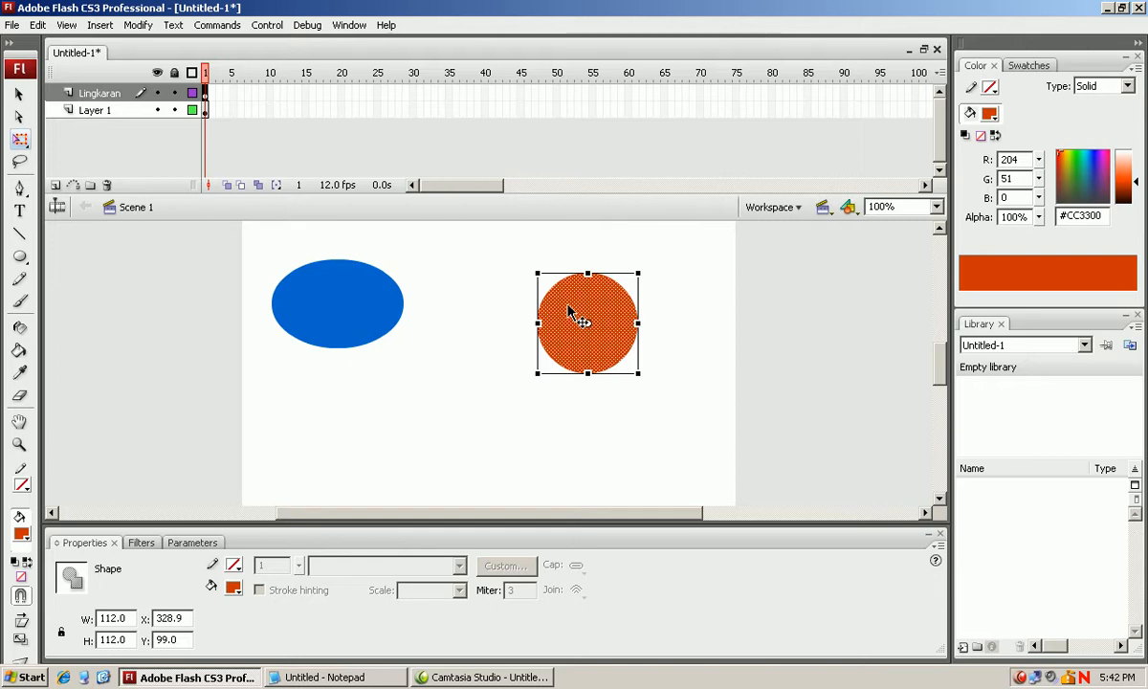
Scale the circle proportionally to about 125 pixels and move it below the blue oval, at about X 18, Y 208
drag(538, 373, 506, 384)
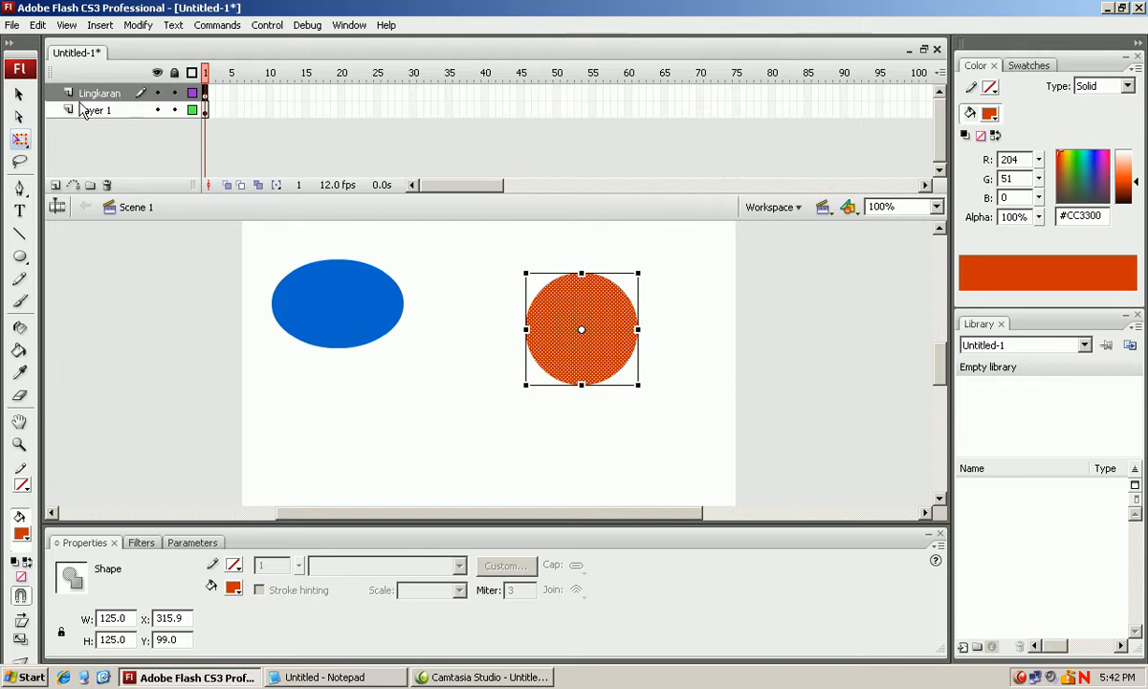
click(20, 95)
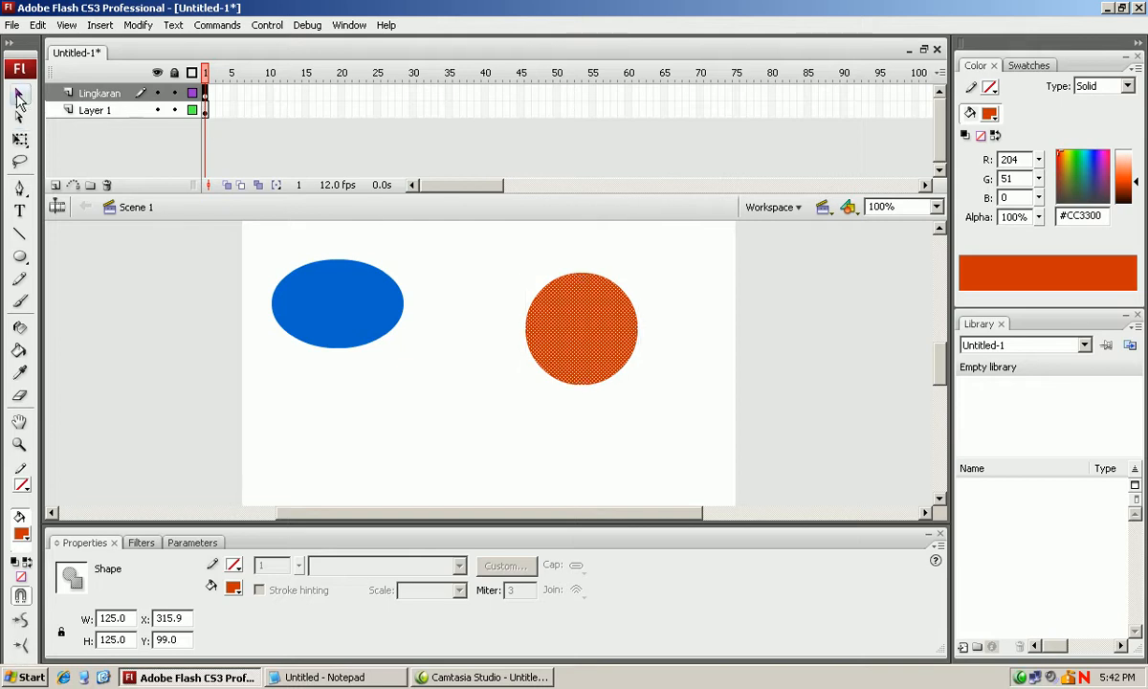
click(205, 93)
drag(555, 328, 291, 428)
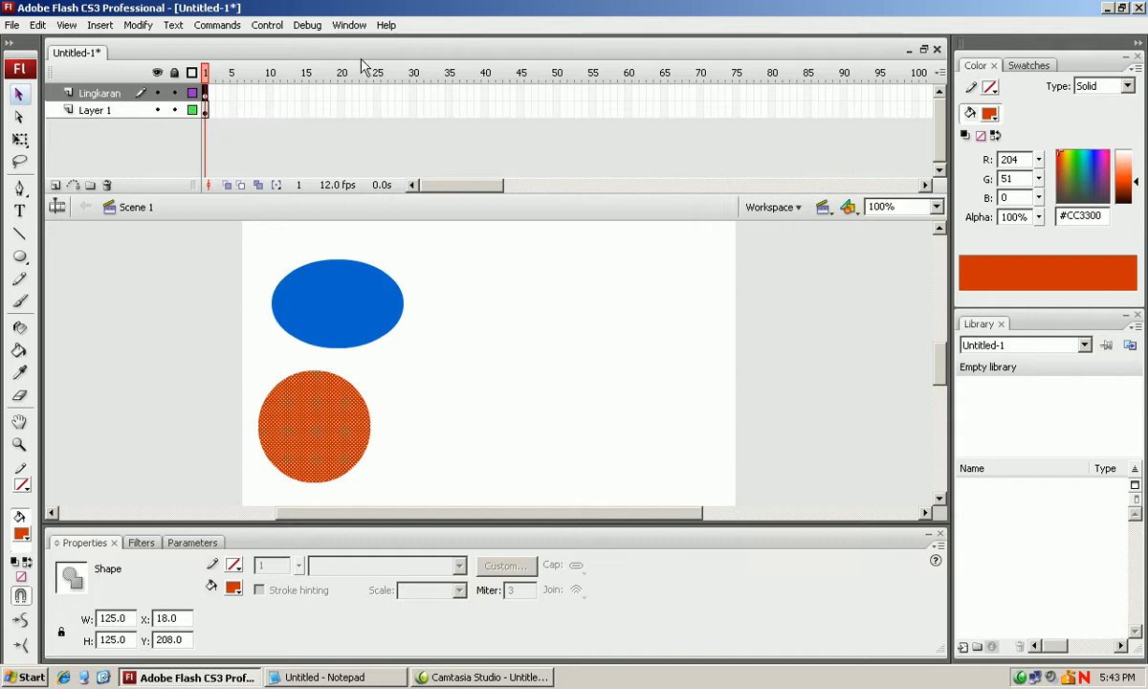
Convert the circle into a symbol of type Graphic, keeping the suggested name
click(139, 25)
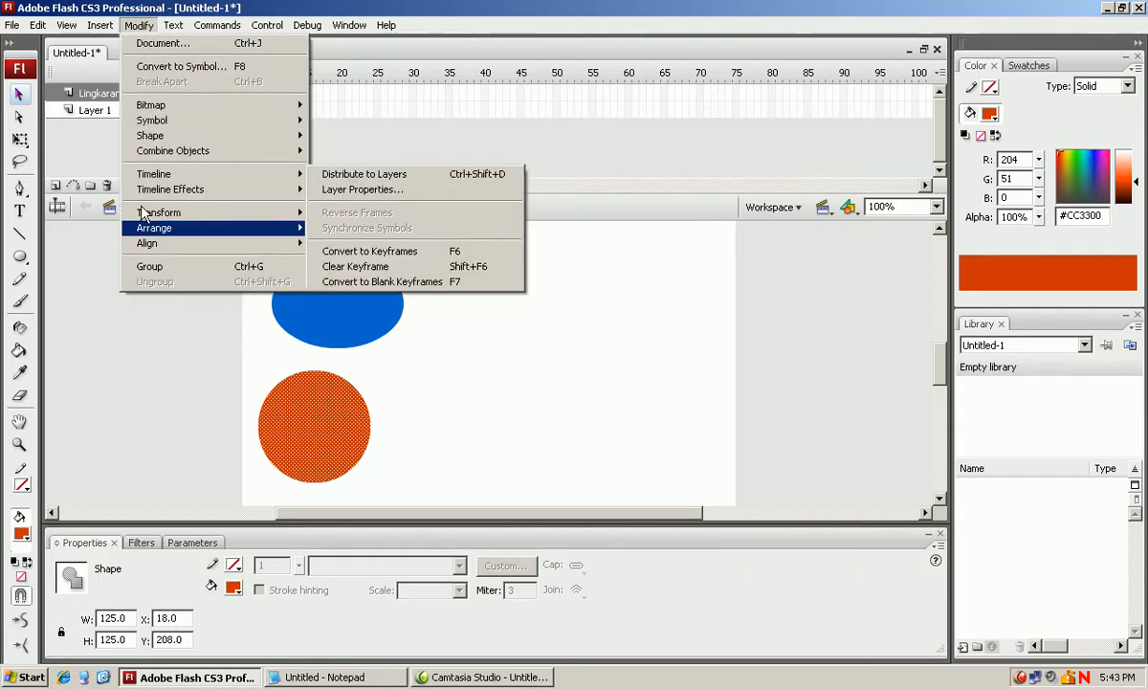
click(207, 69)
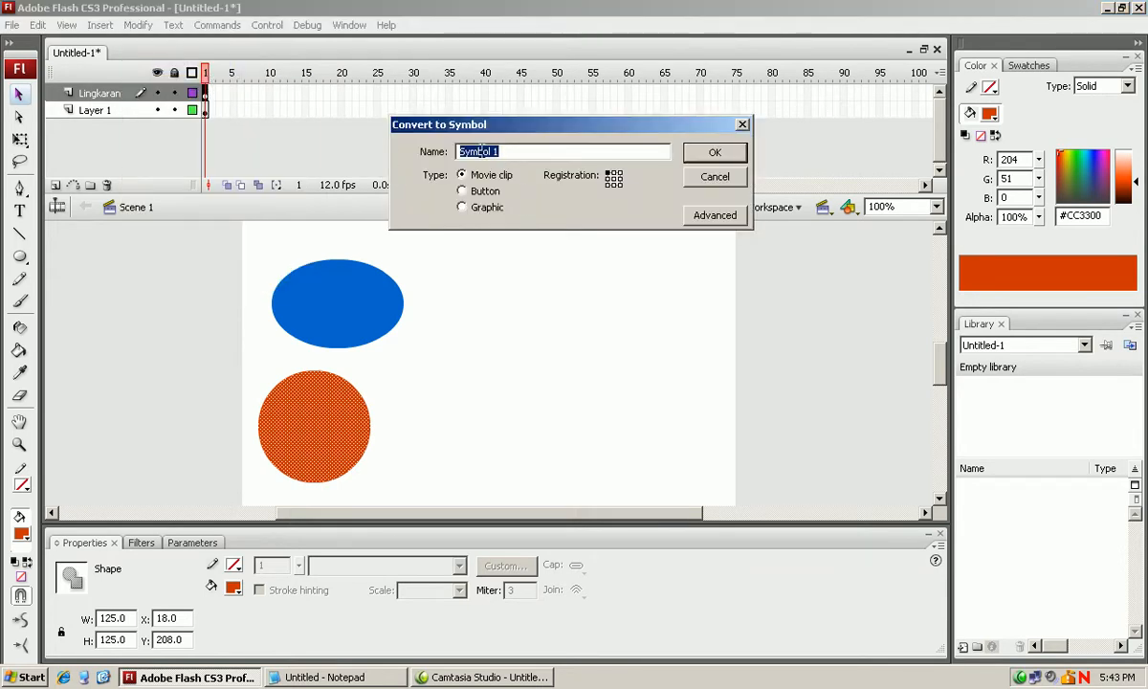
click(464, 208)
click(697, 154)
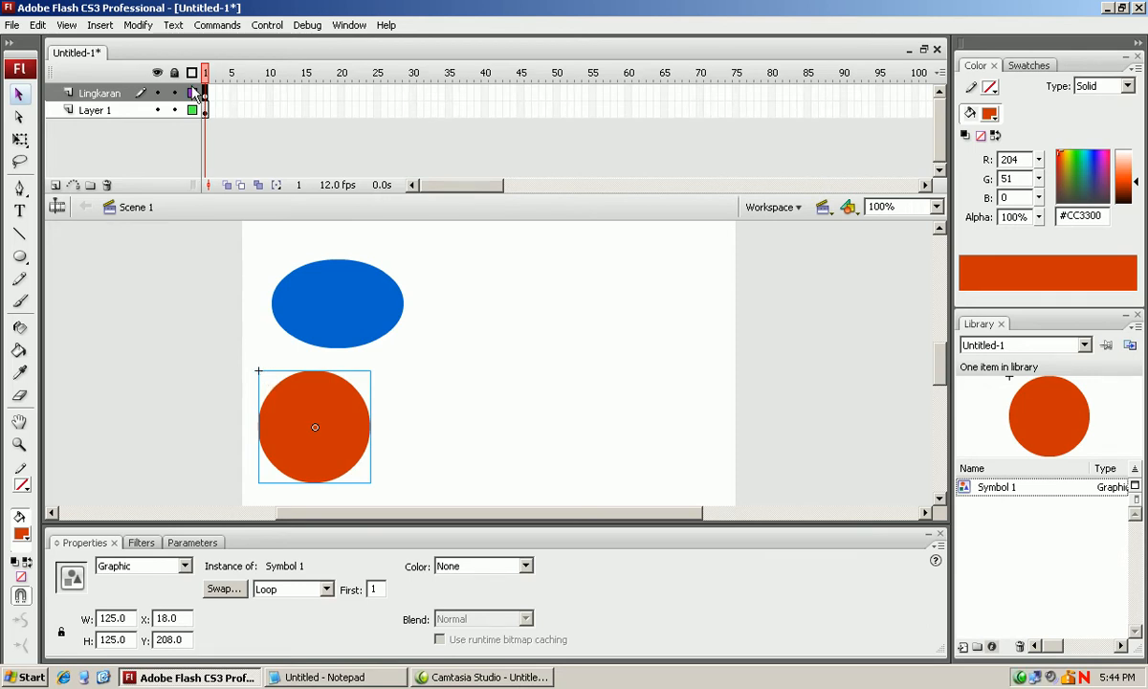
Insert a keyframe at frame 20 of the Lingkaran layer and move the circle there straight across the stage to about X 415
click(340, 92)
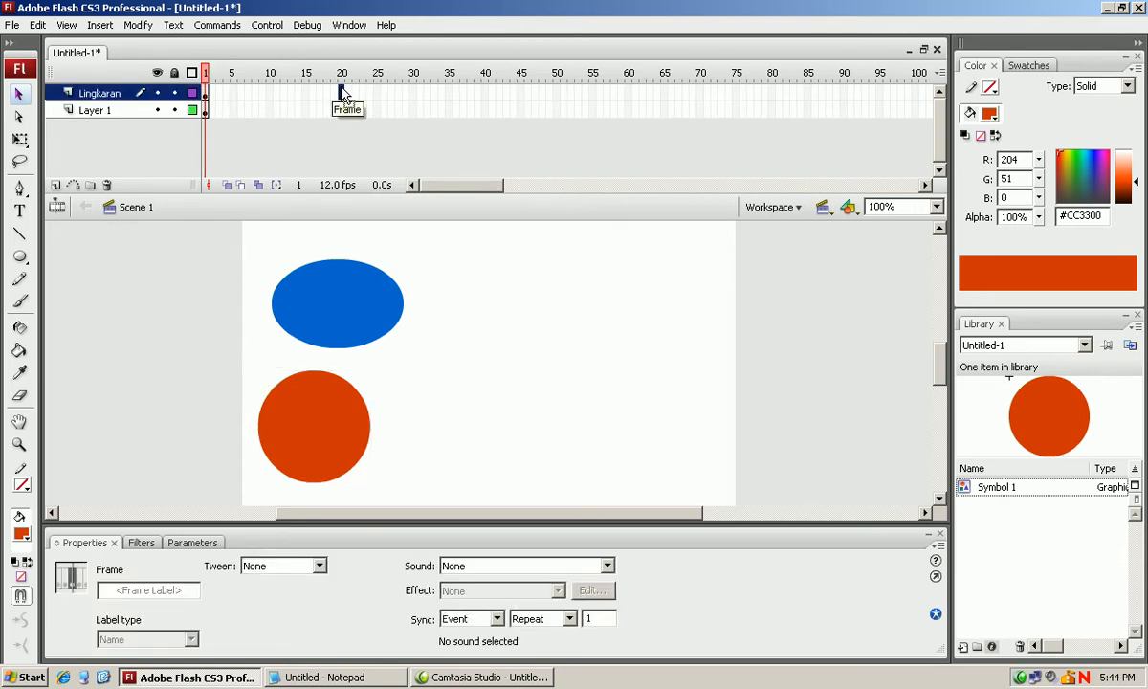
right_click(342, 92)
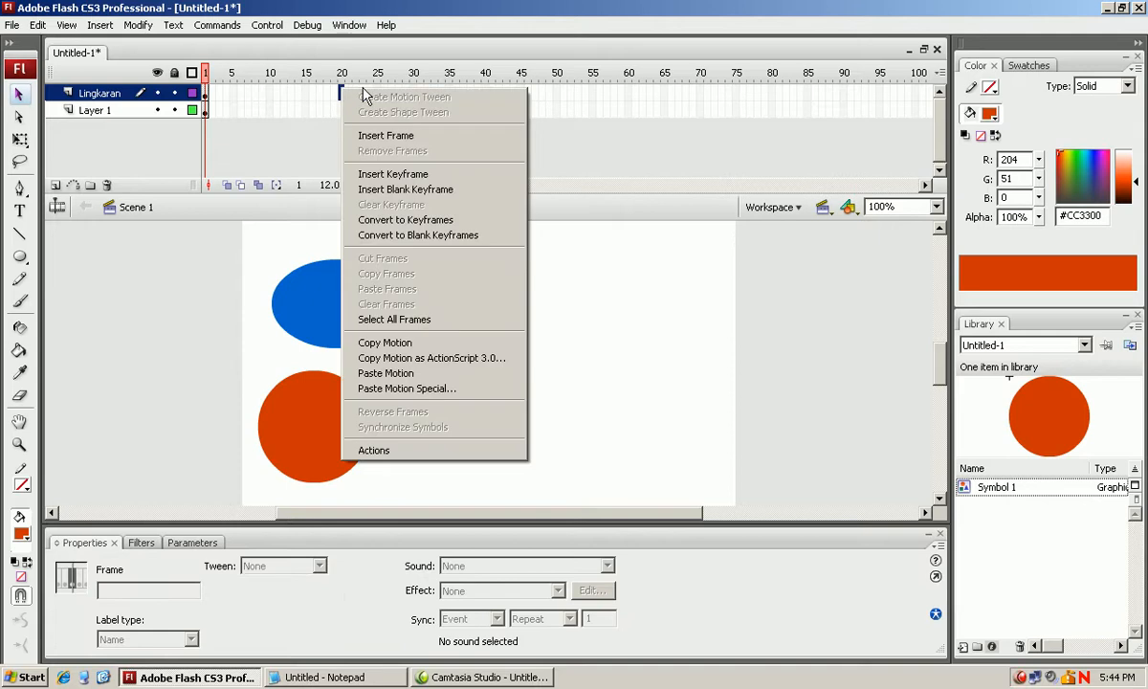
click(376, 177)
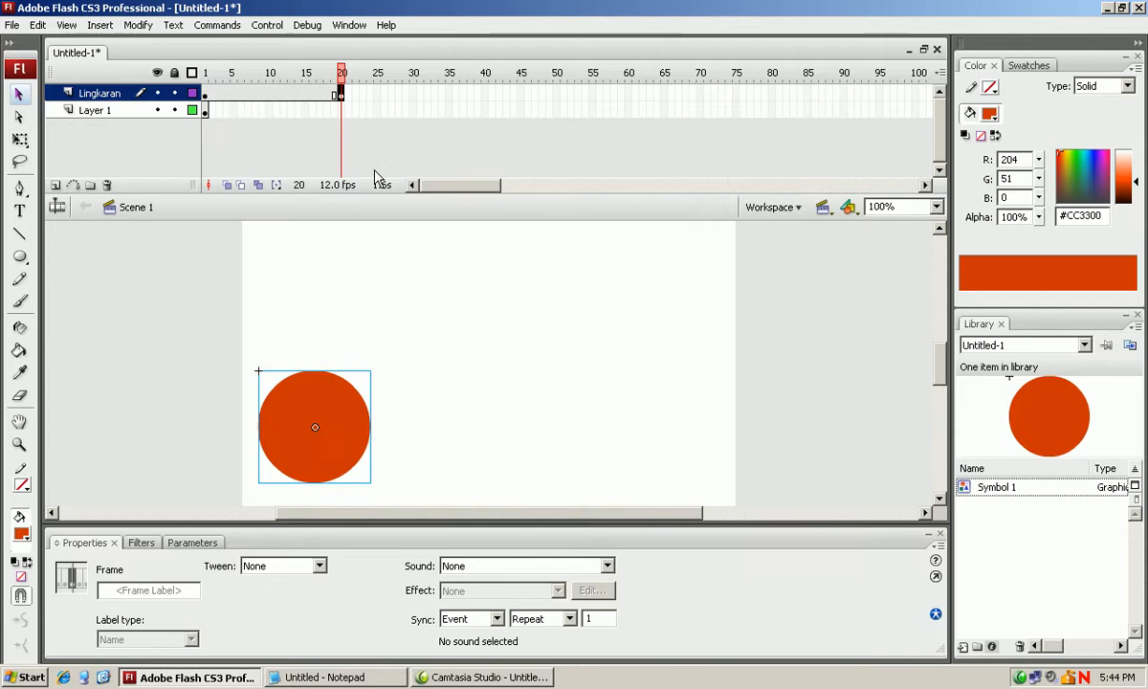
click(329, 404)
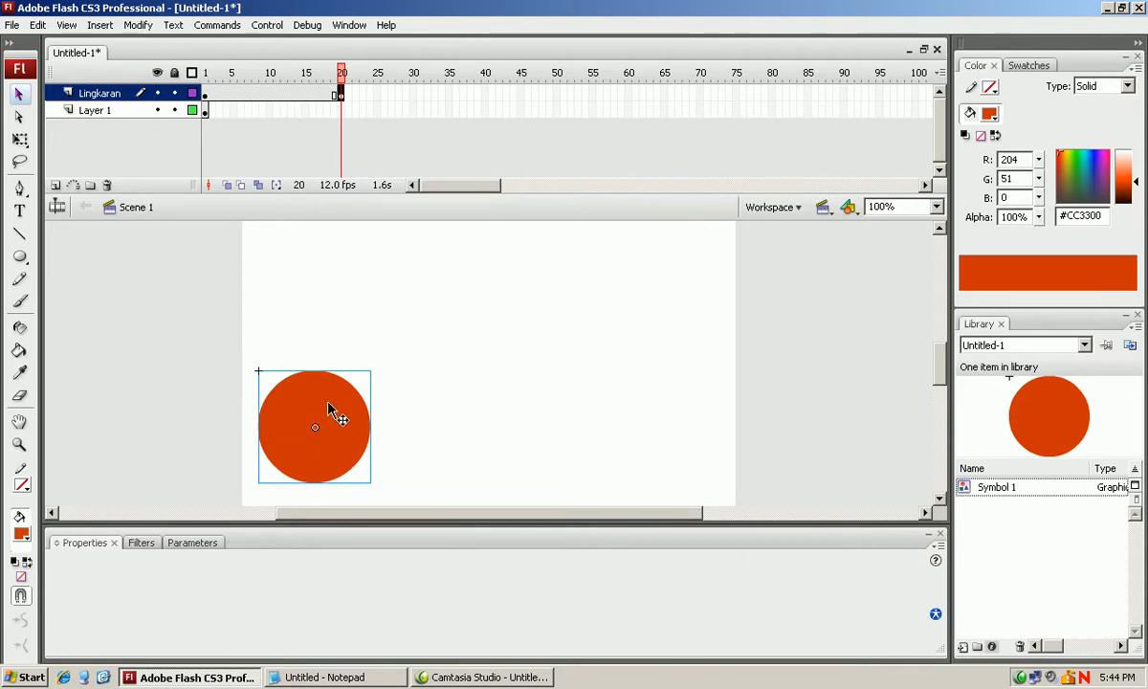
drag(328, 409, 685, 416)
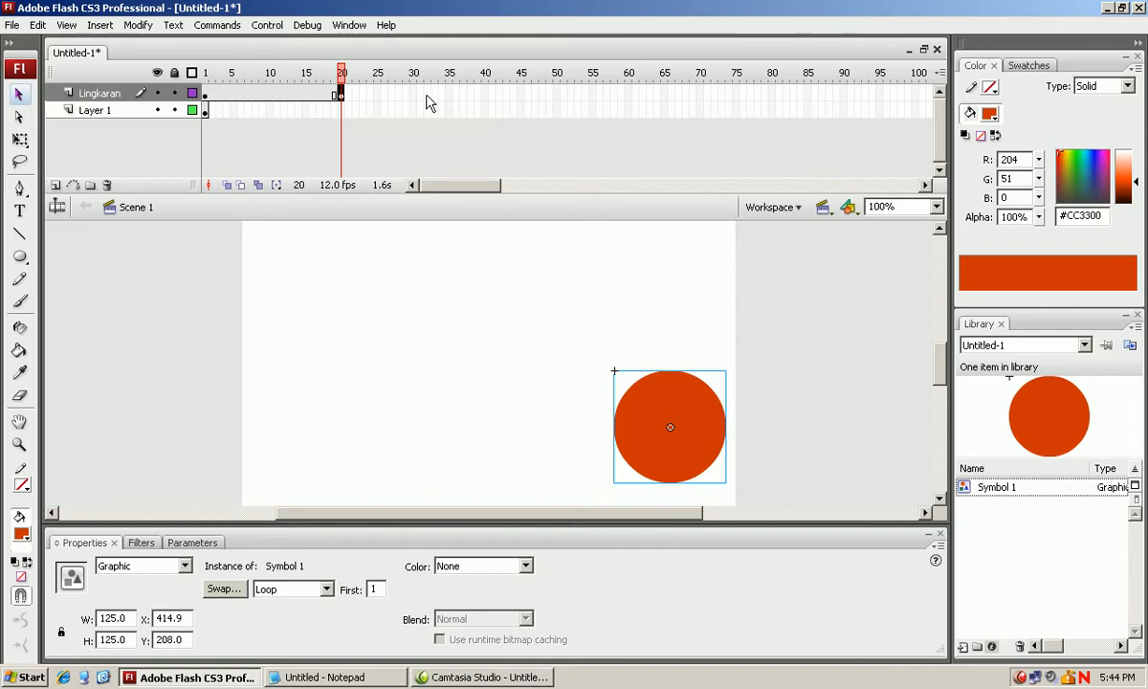
Create a motion tween between frames 1 and 20 of the Lingkaran layer and play the animation
click(307, 95)
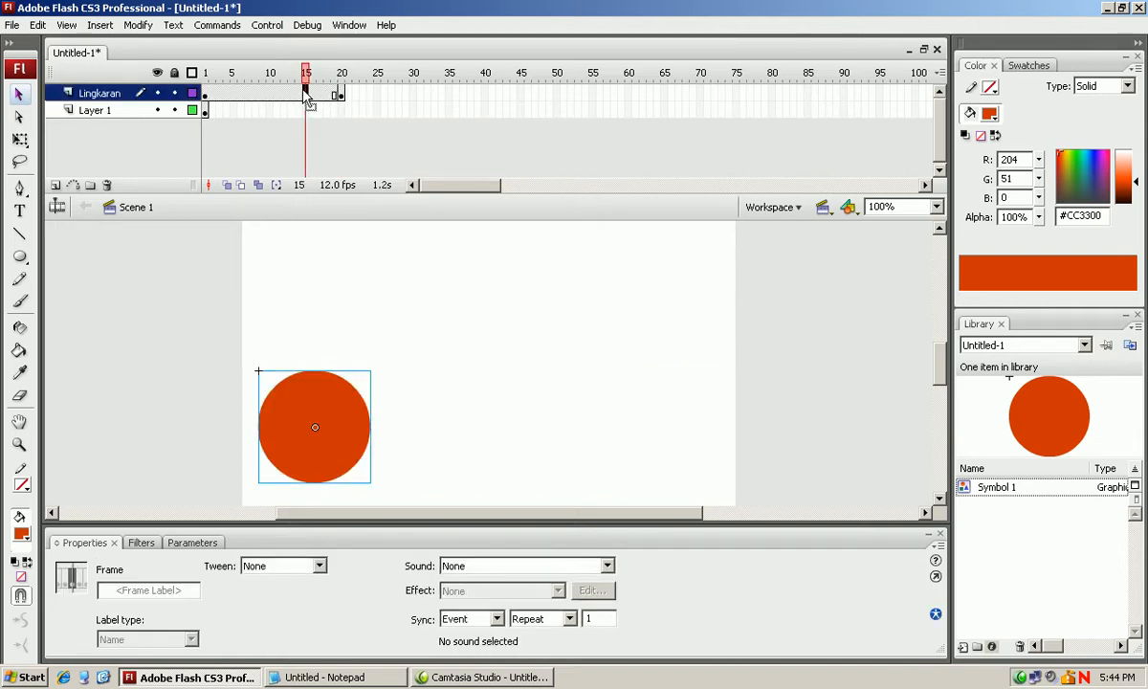
right_click(306, 92)
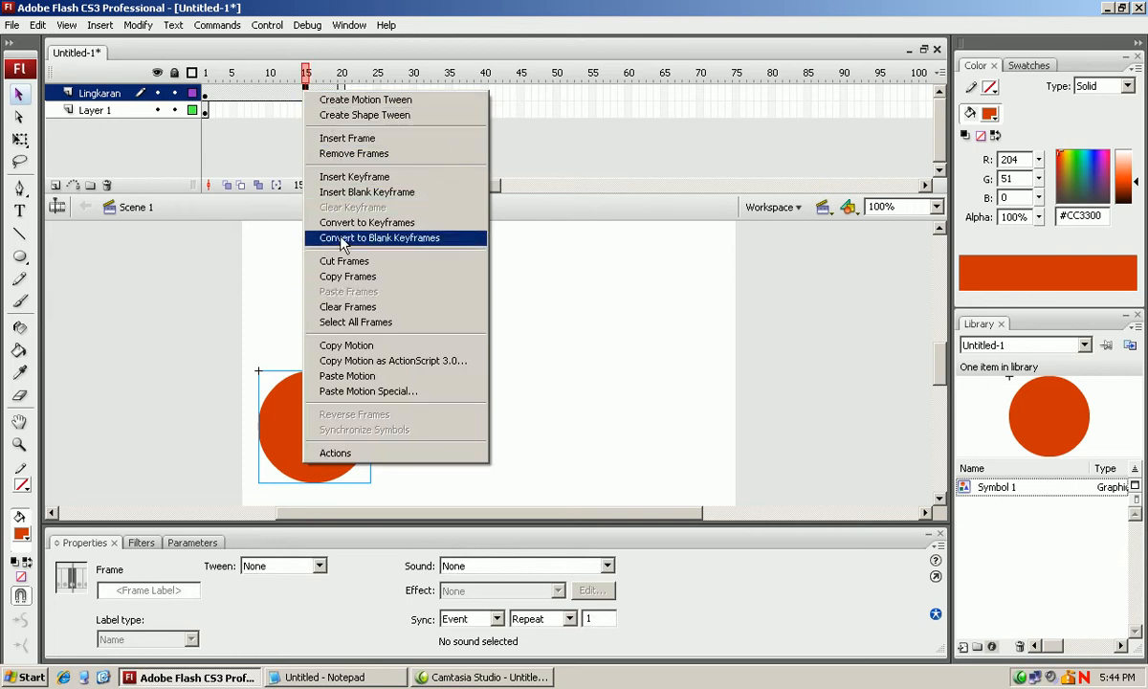
click(339, 105)
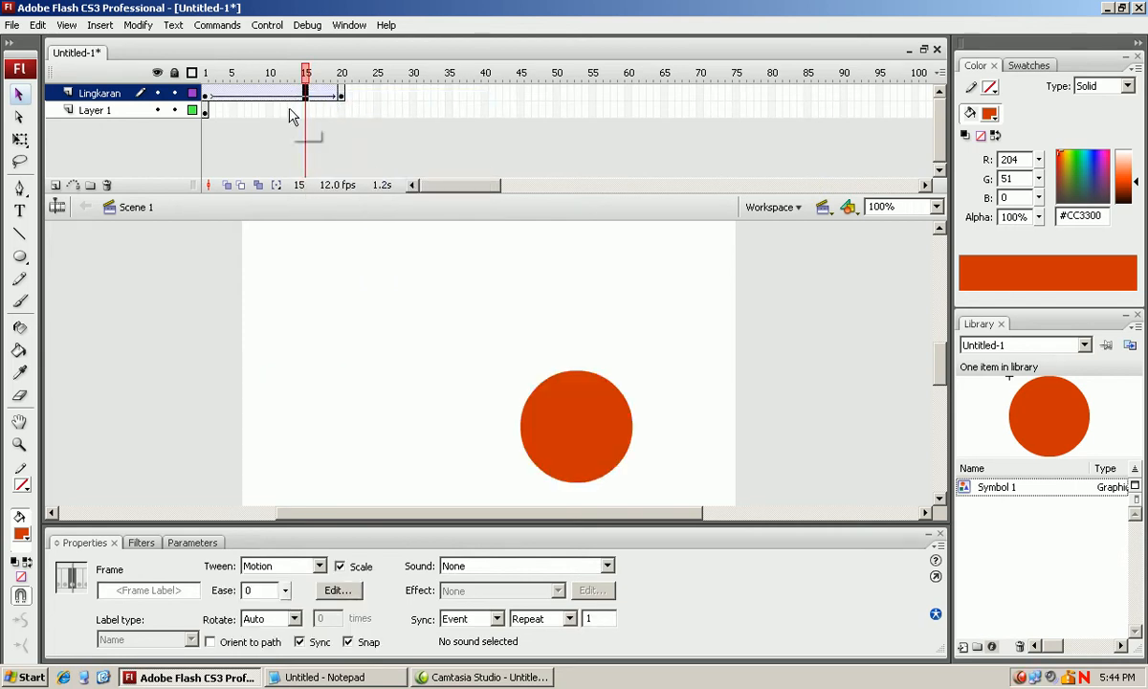
click(342, 142)
key(Return)
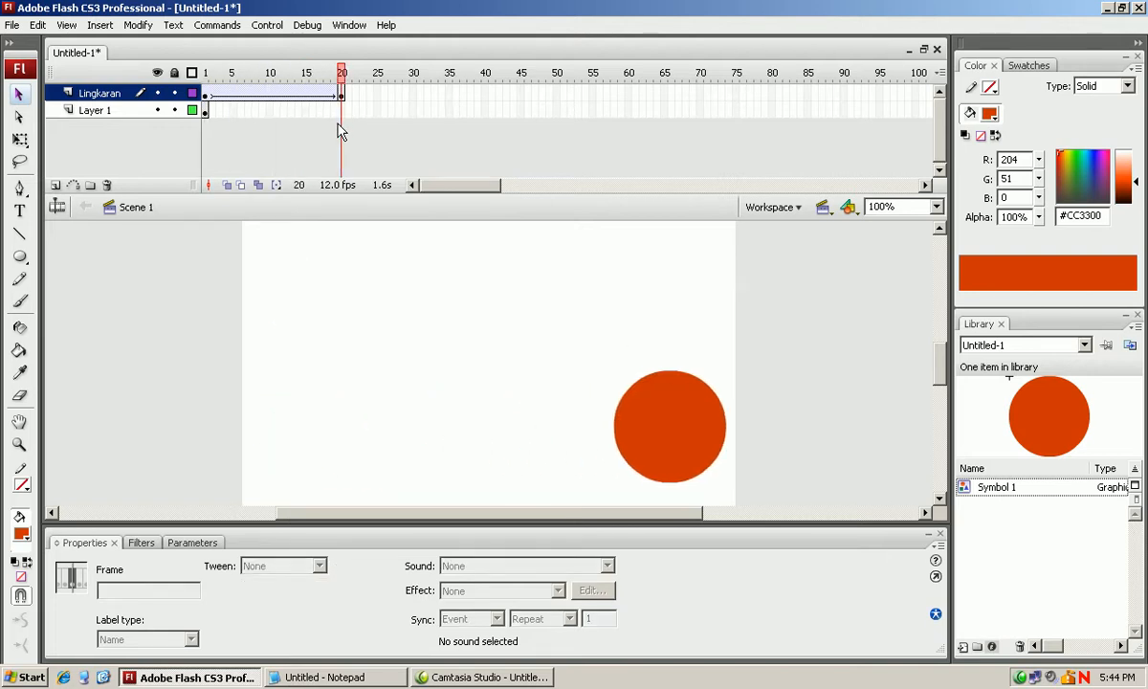
Insert a frame at frame 20 of Layer 1 so the blue oval lasts through the whole circle tween
click(207, 111)
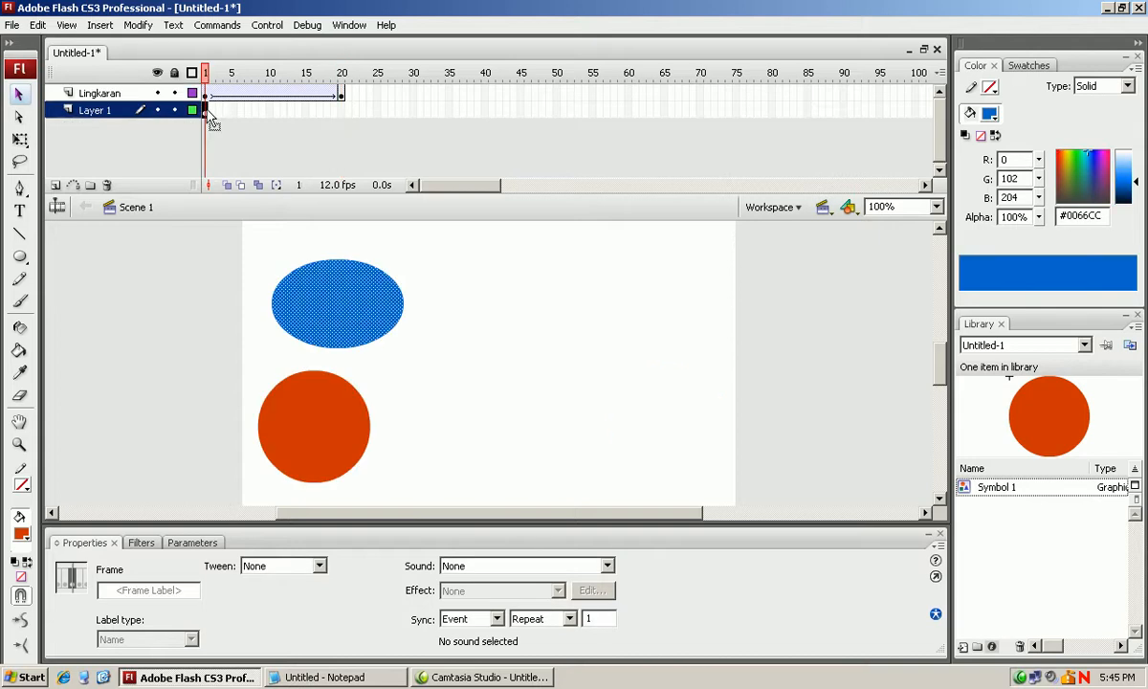
click(342, 96)
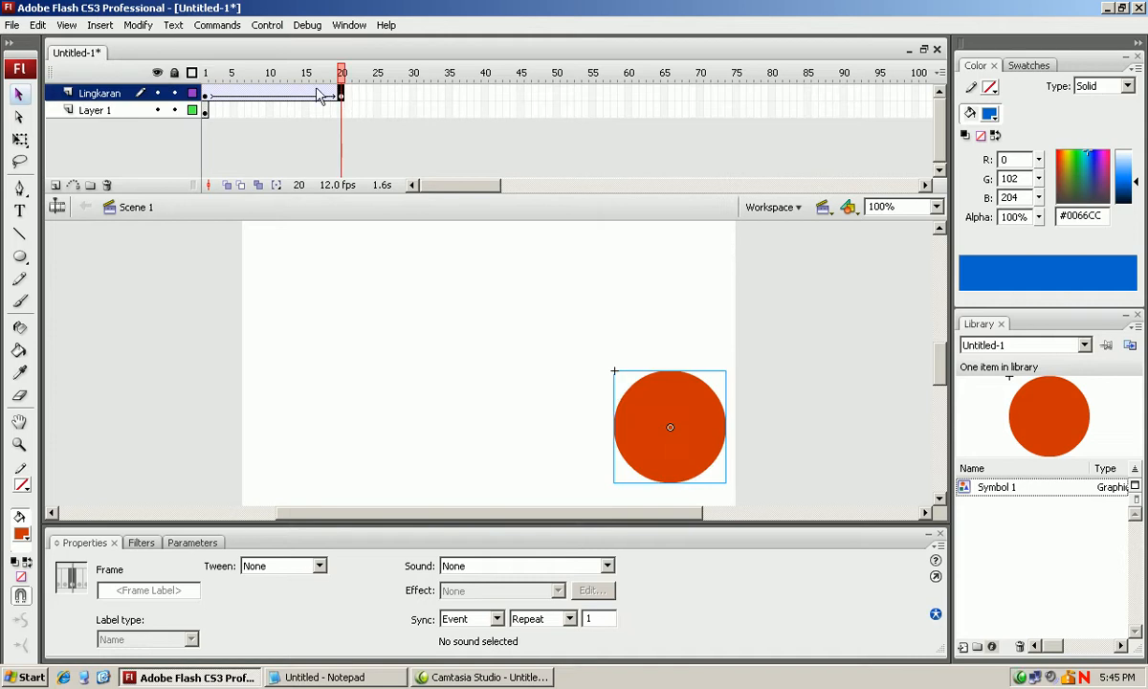
drag(352, 101, 677, 312)
right_click(342, 112)
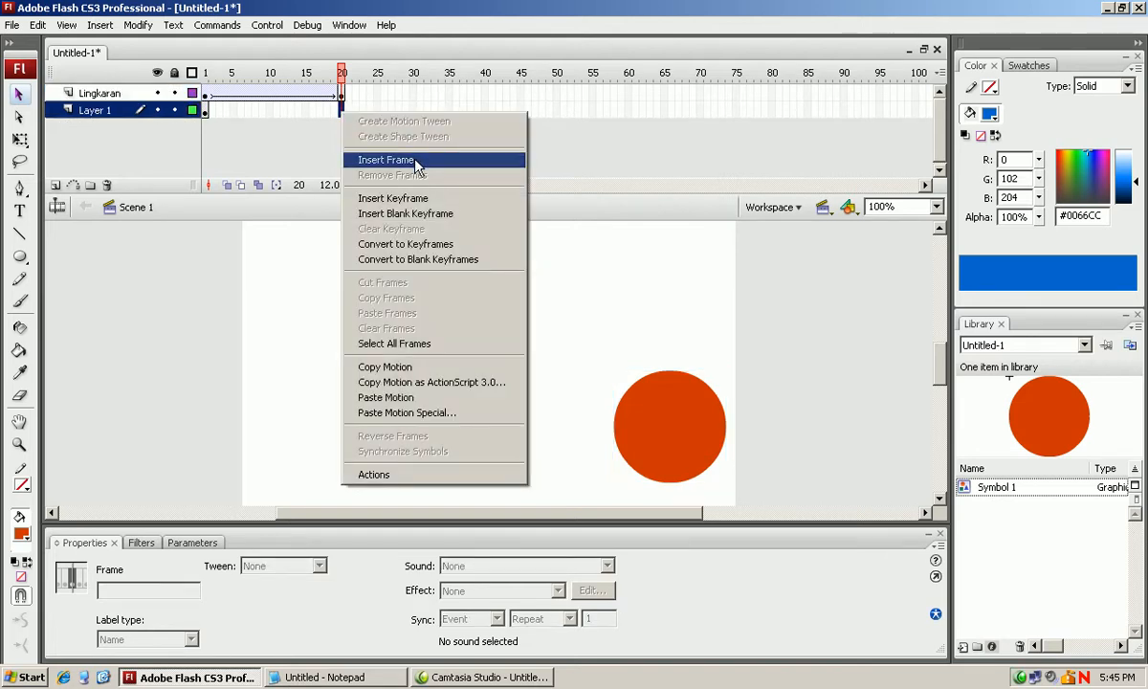
click(416, 160)
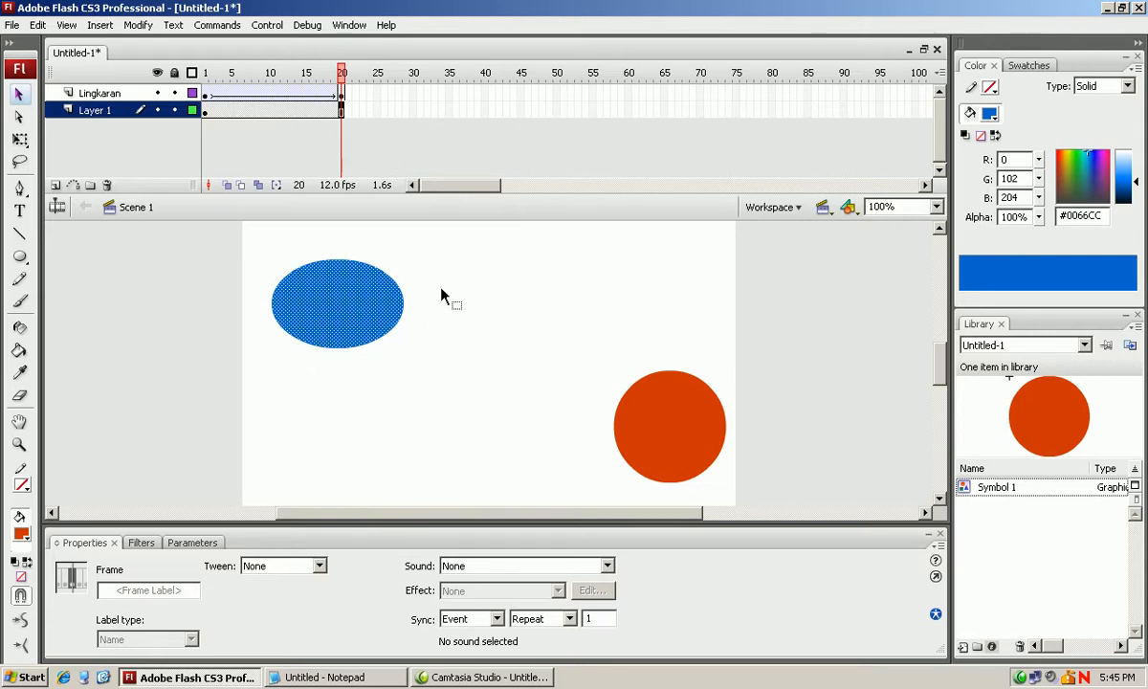
At frame 1 of Layer 1, draw a vertical line about 157 pixels long through the centre of the blue oval
click(205, 113)
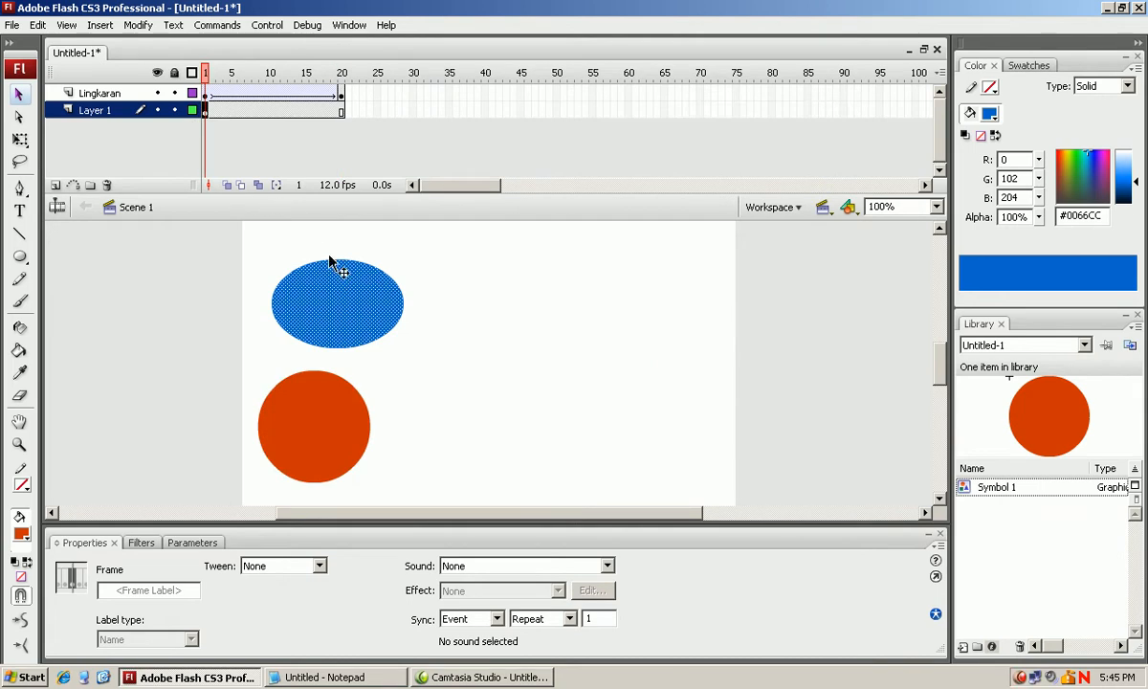
drag(935, 354, 936, 342)
drag(379, 410, 383, 379)
click(448, 376)
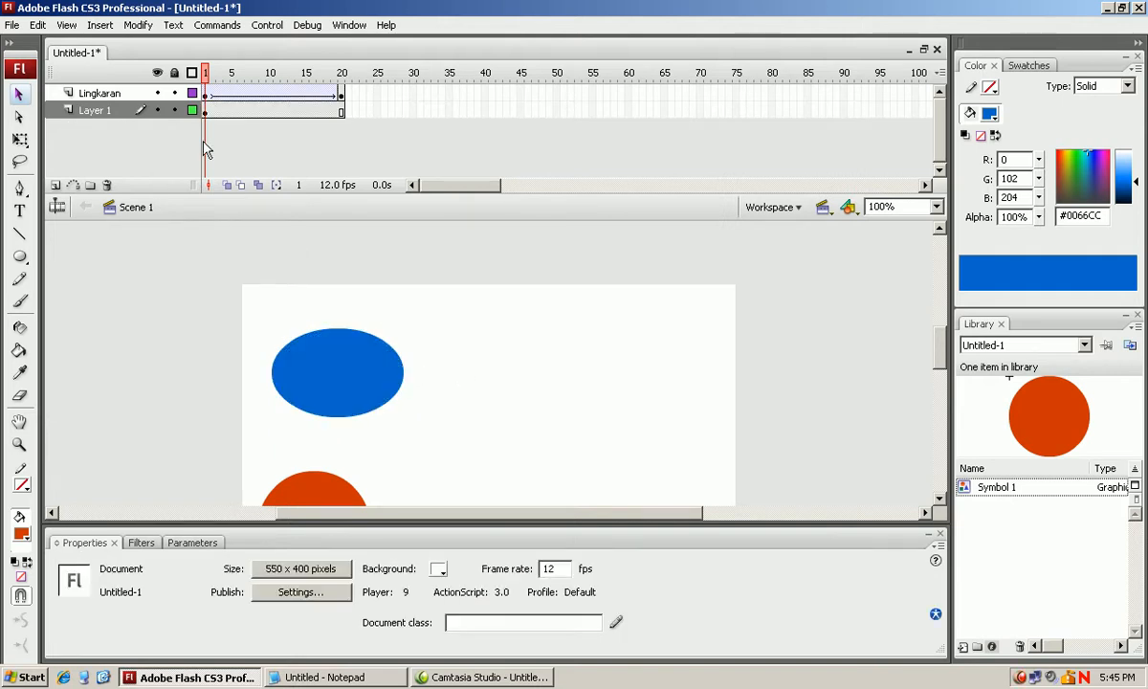
click(20, 237)
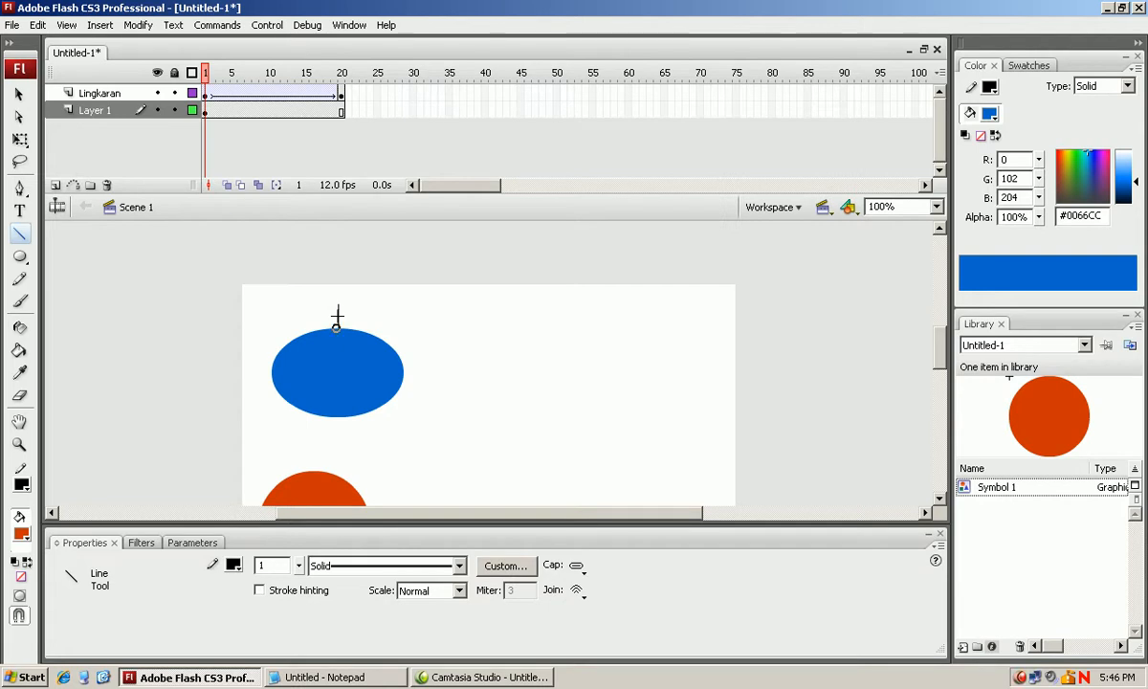
drag(334, 425, 335, 442)
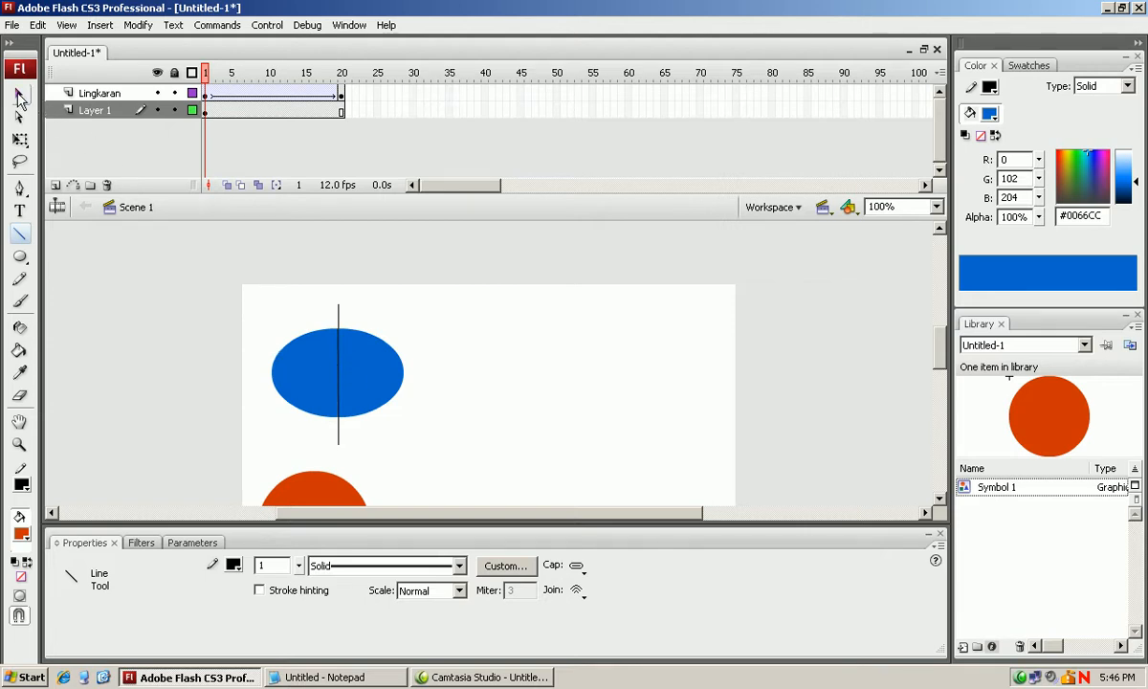
click(19, 96)
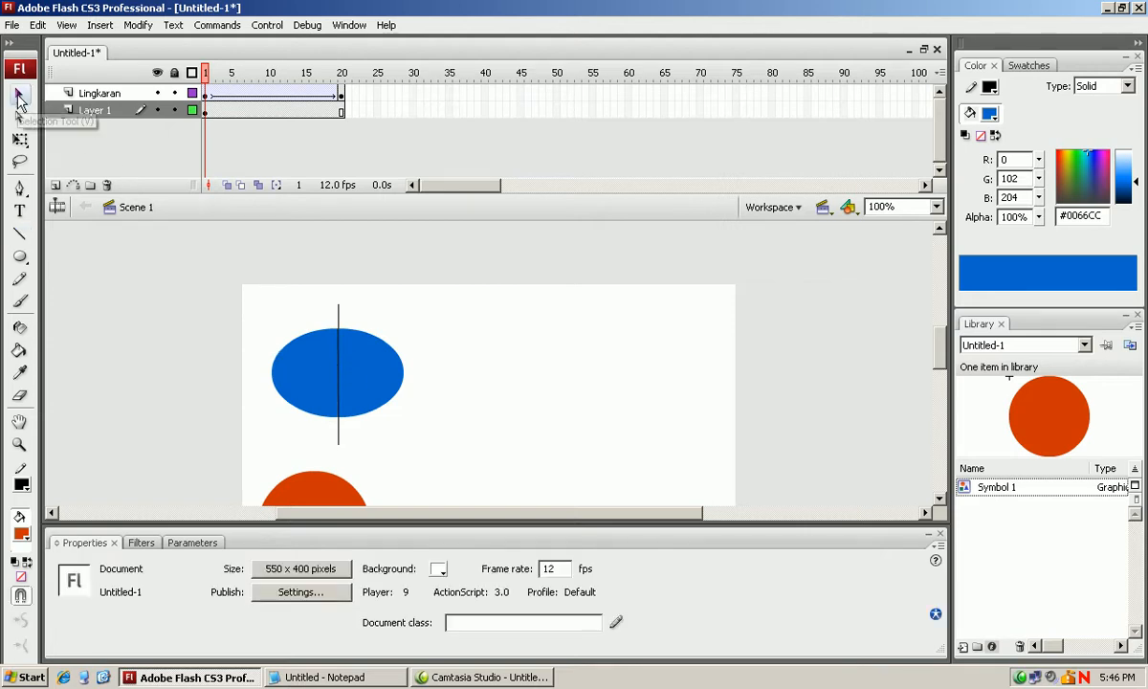
Rotate the vertical line over the oval 90° counterclockwise
click(339, 317)
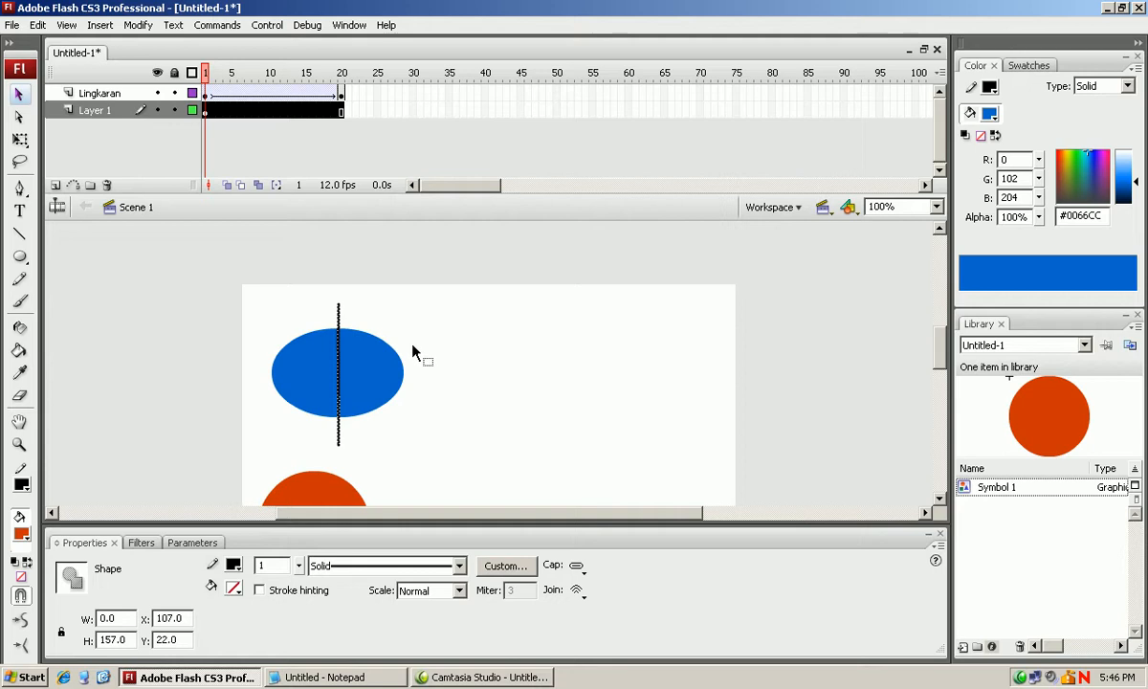
click(136, 27)
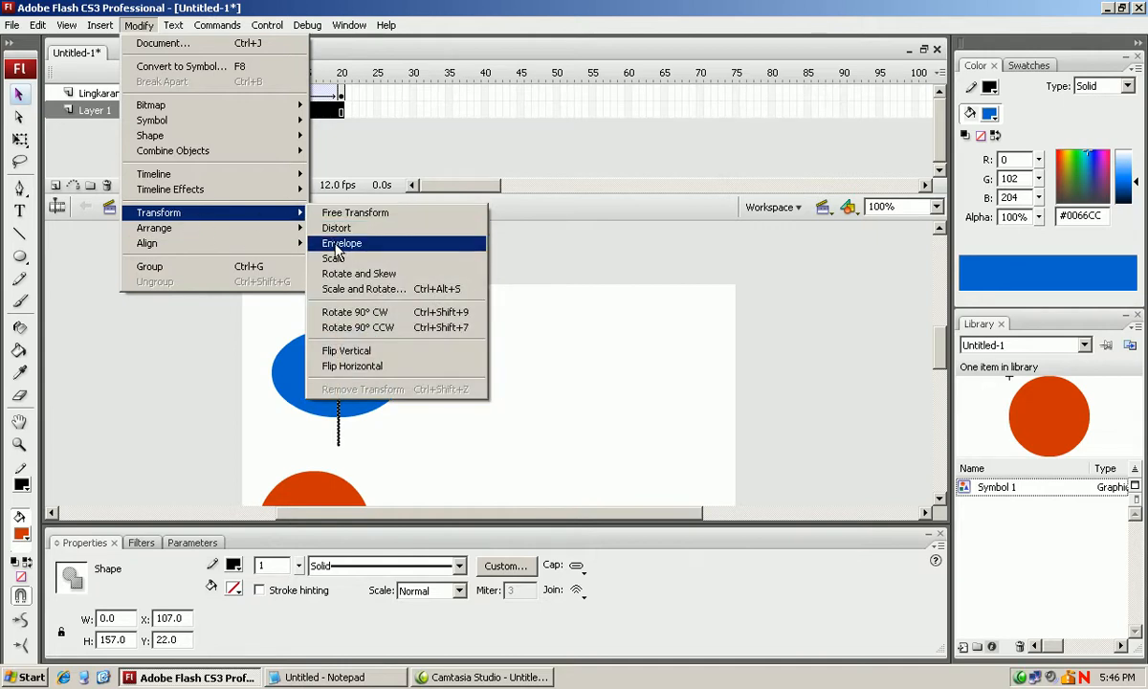
click(378, 329)
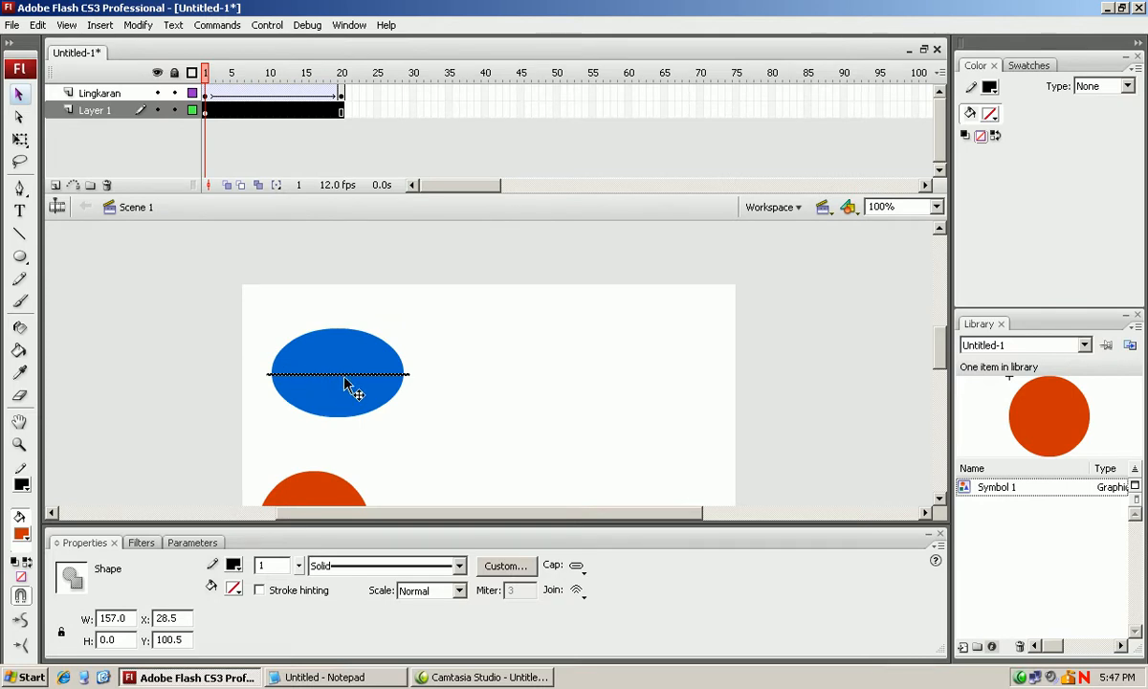
Copy the horizontal line, paste it in place and rotate the copy 90° clockwise to form a cross over the oval
click(41, 26)
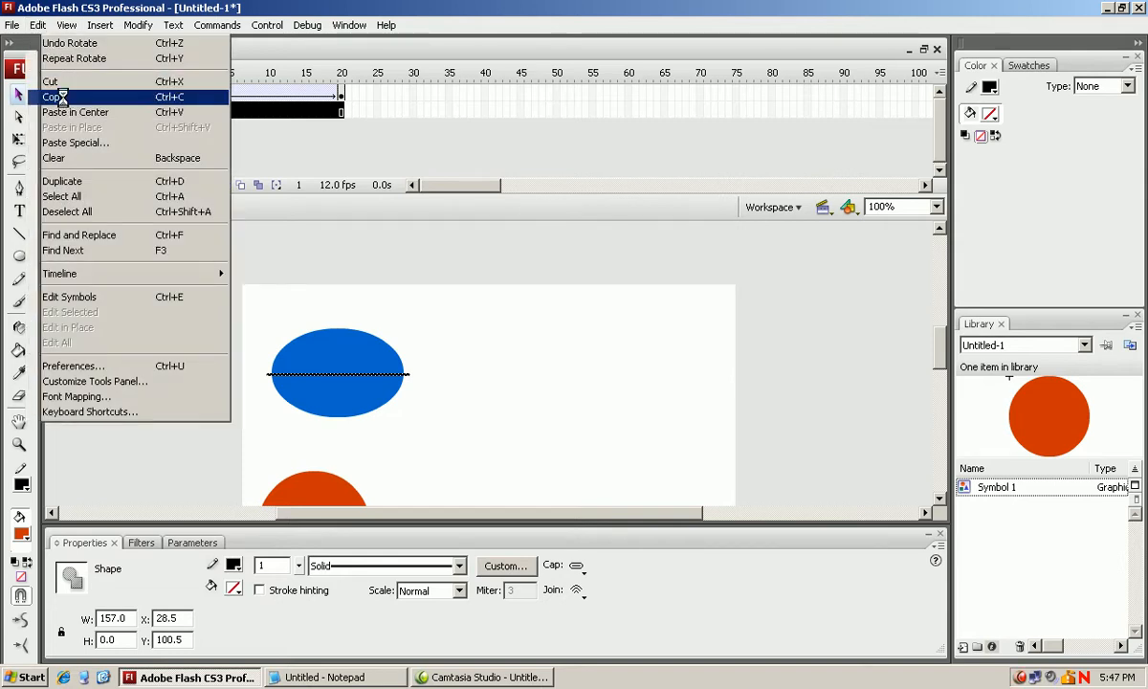
click(55, 97)
click(38, 25)
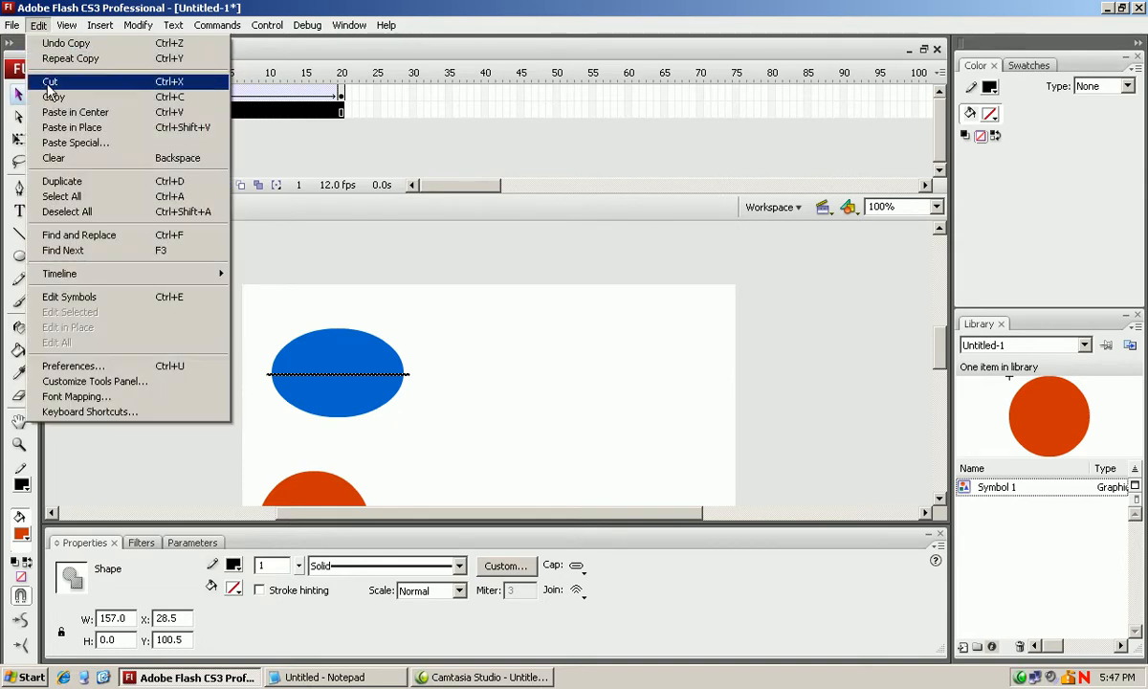
click(119, 127)
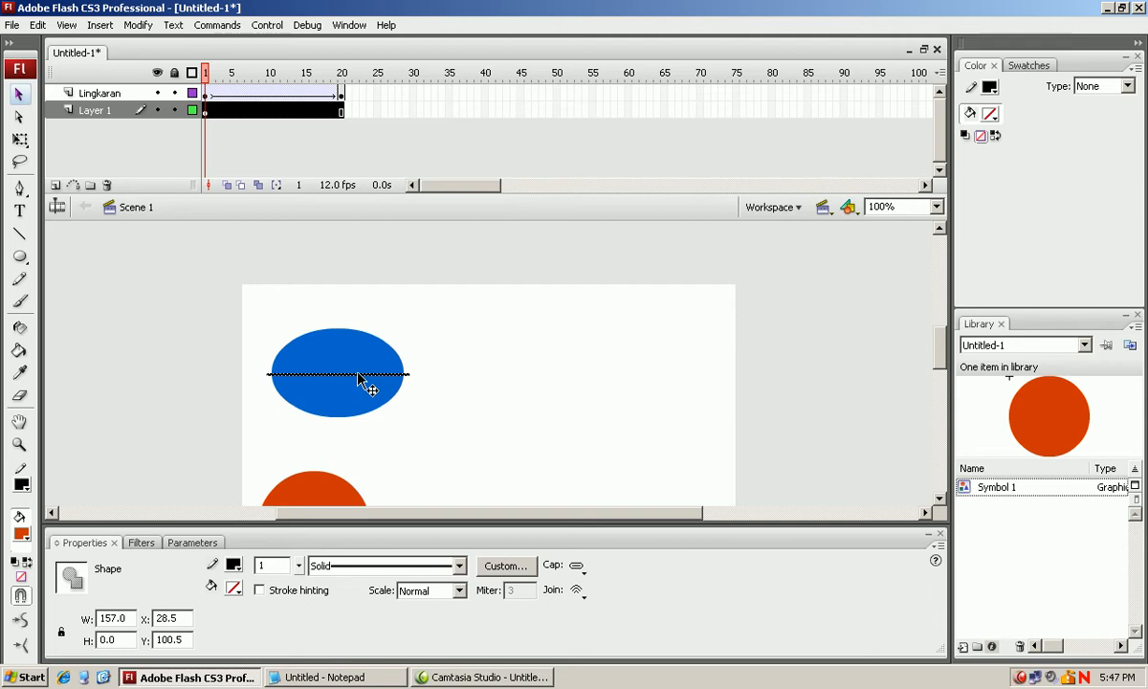
click(139, 25)
mouse_move(159, 137)
mouse_move(166, 211)
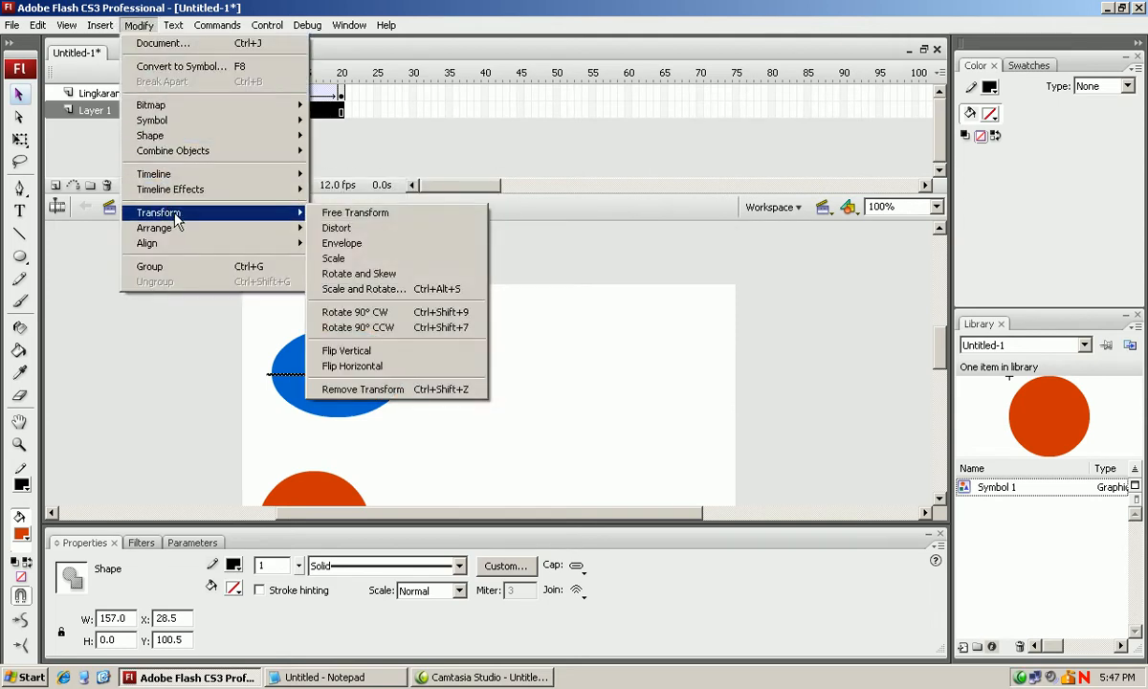
click(353, 312)
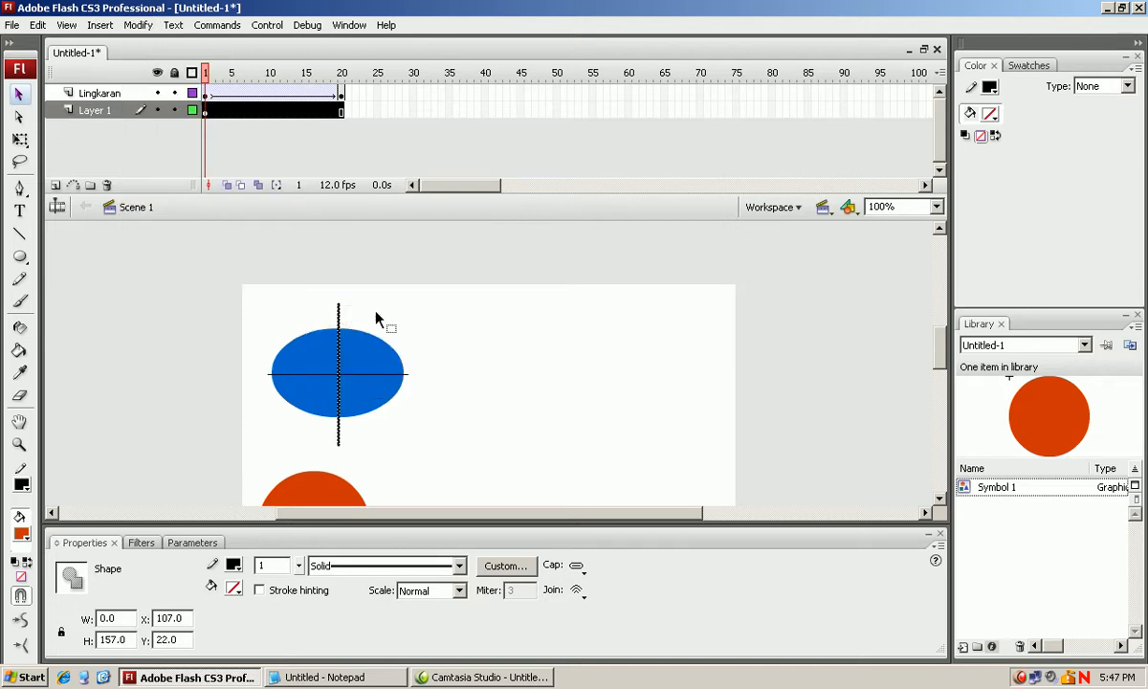
click(426, 317)
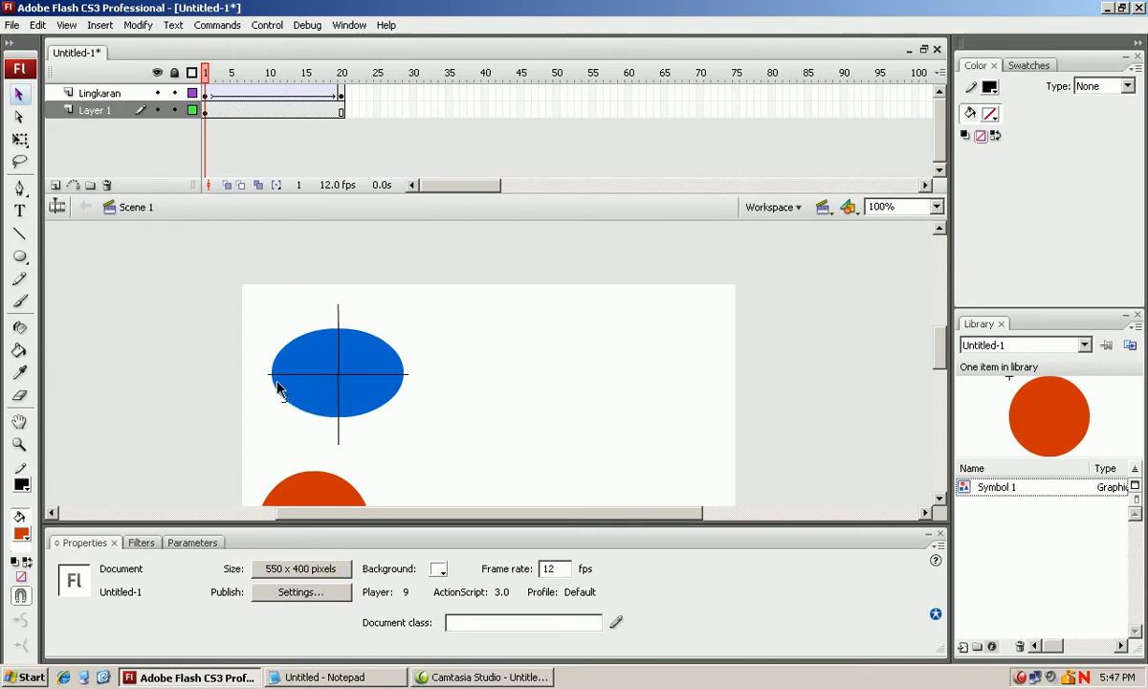
Copy both crossing lines, paste them in place and rotate the copies 45 degrees at 100% scale
double_click(337, 313)
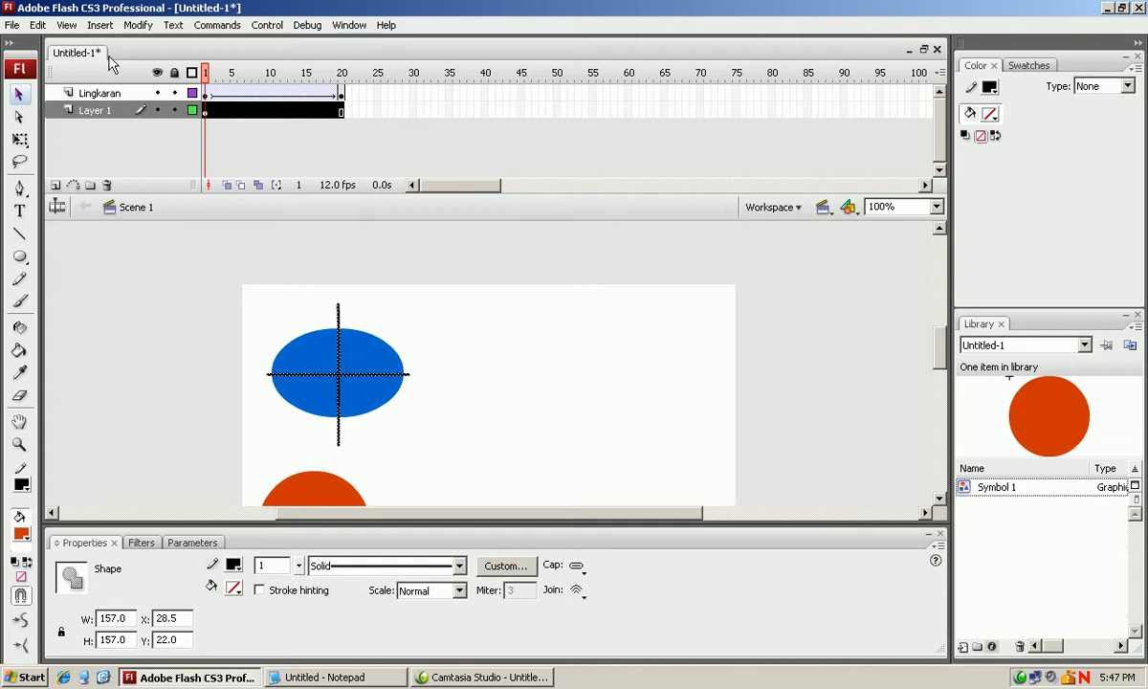
click(40, 27)
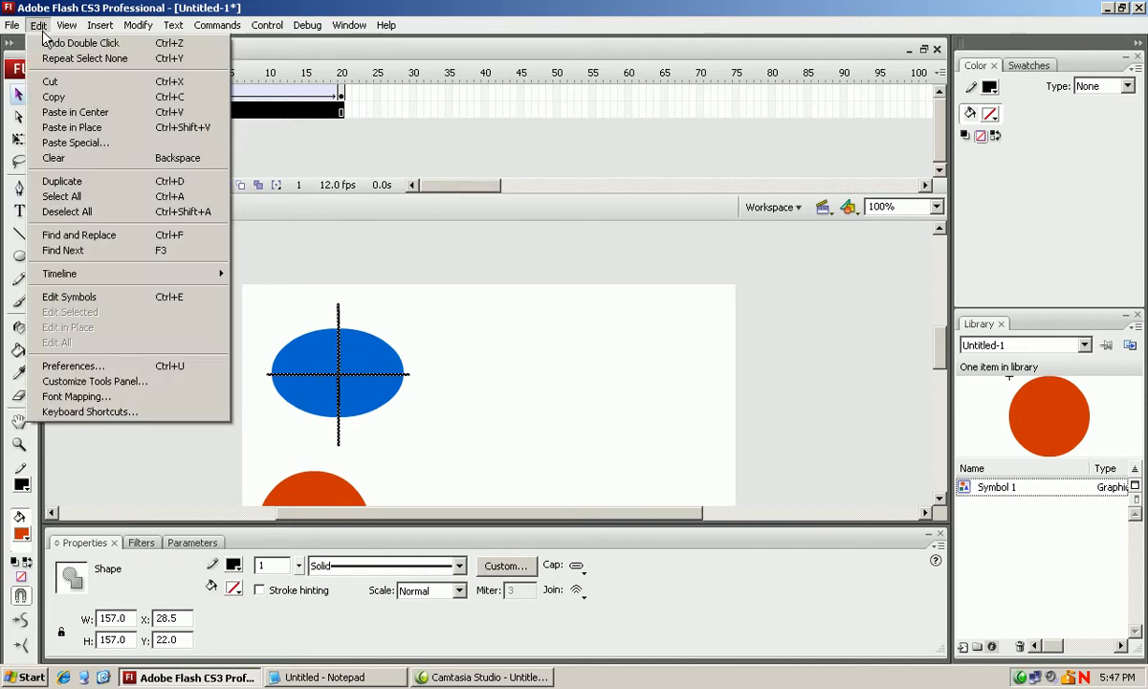
click(54, 97)
click(37, 26)
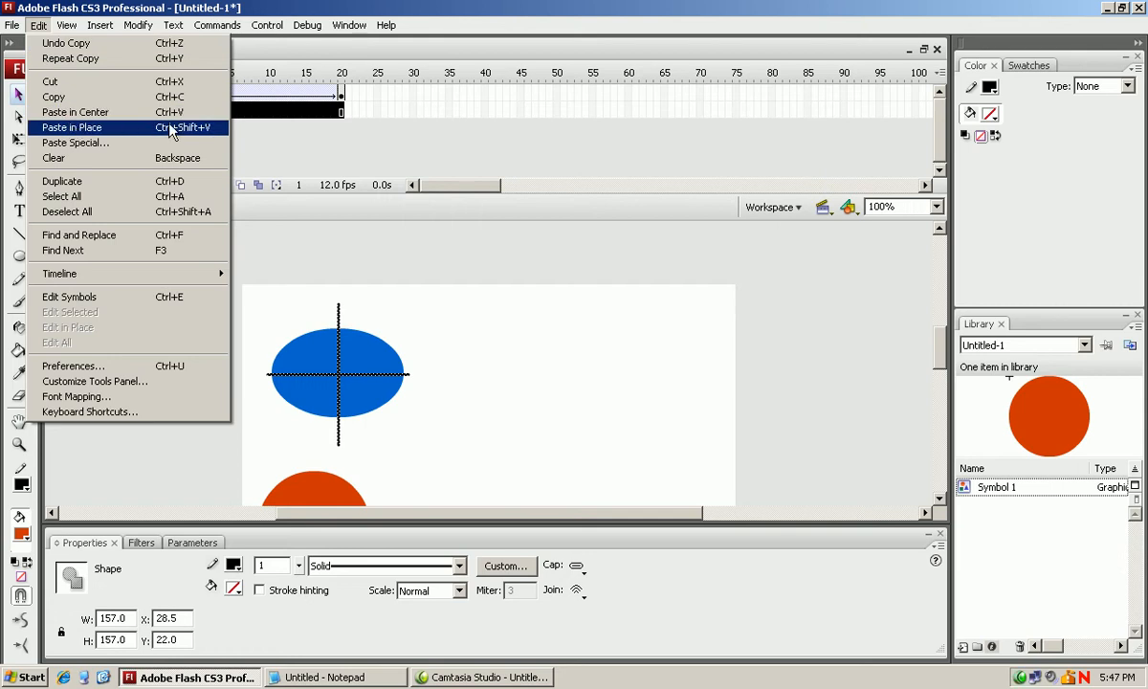
click(148, 136)
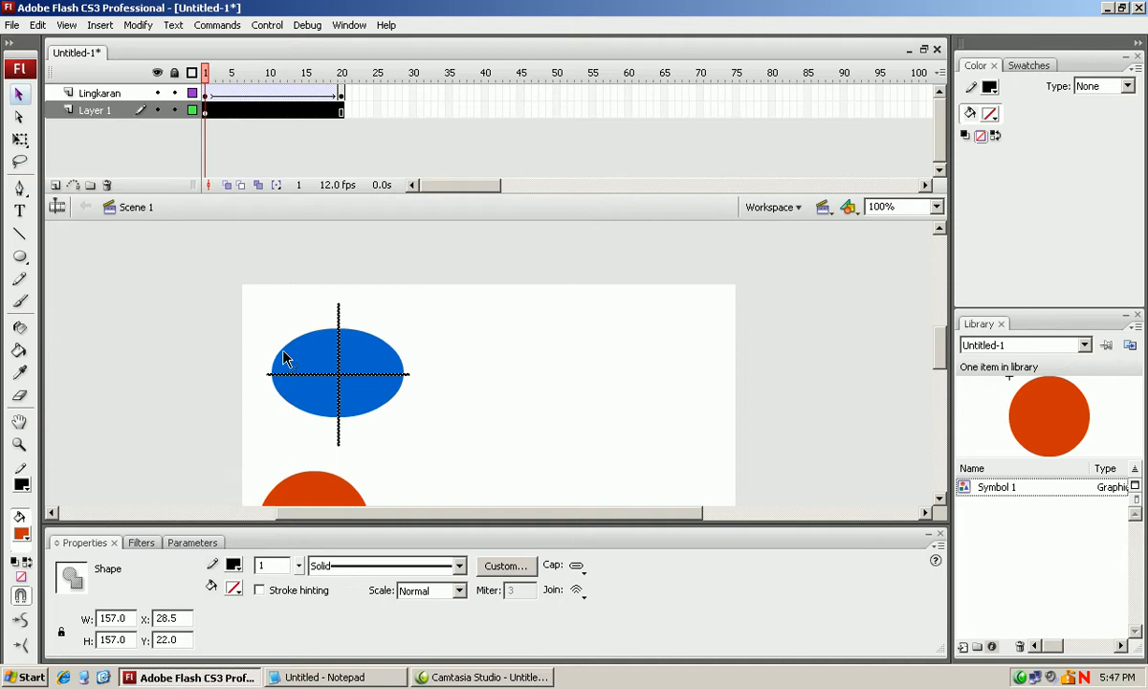
click(137, 32)
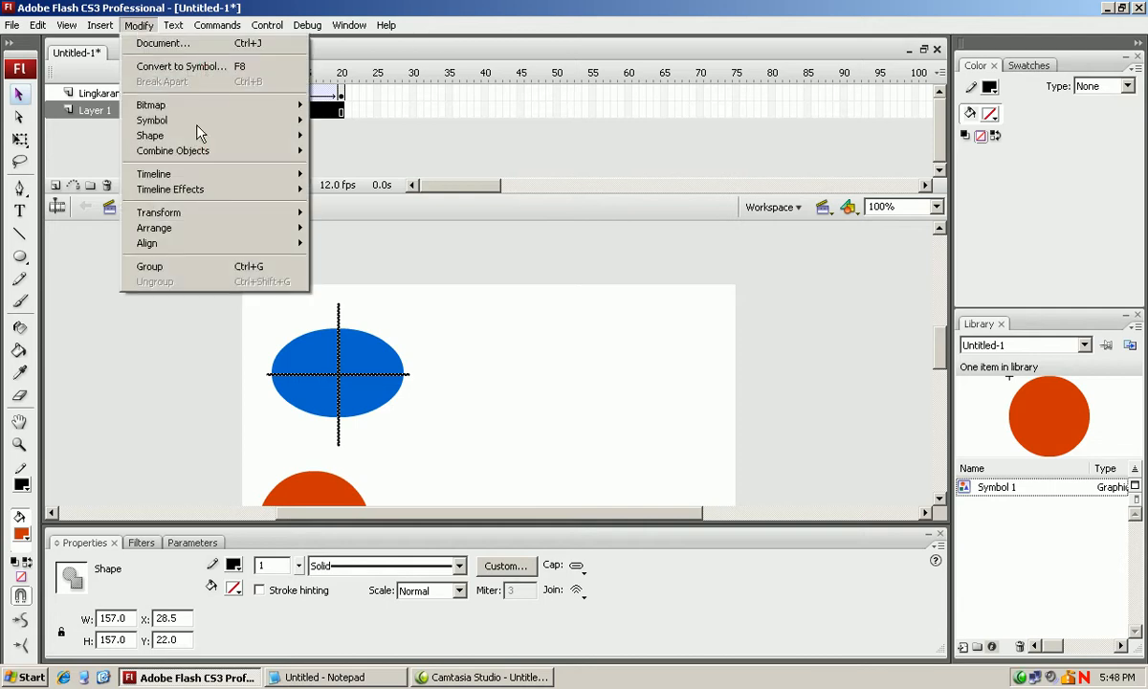
mouse_move(210, 221)
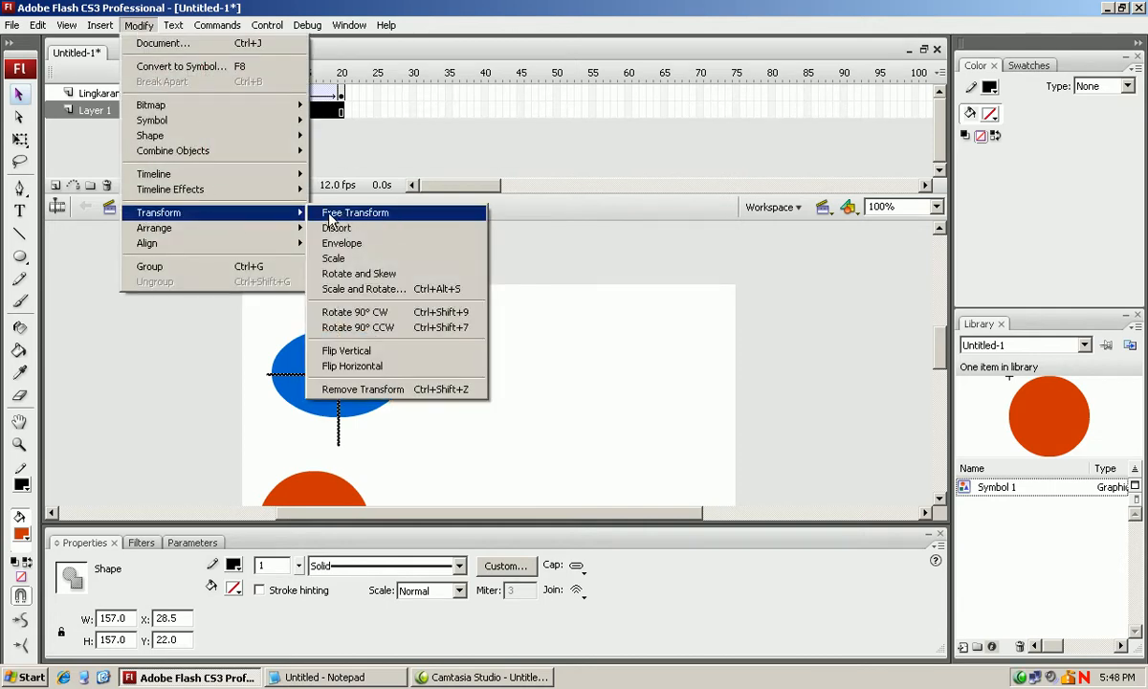
click(356, 289)
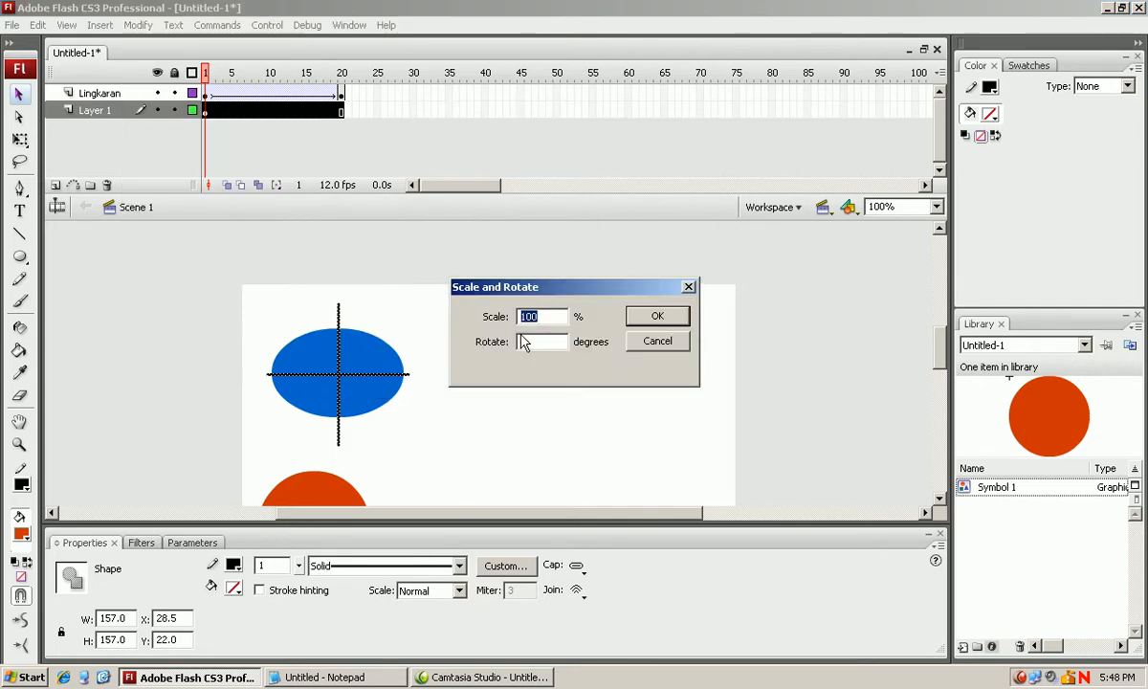
key(Tab)
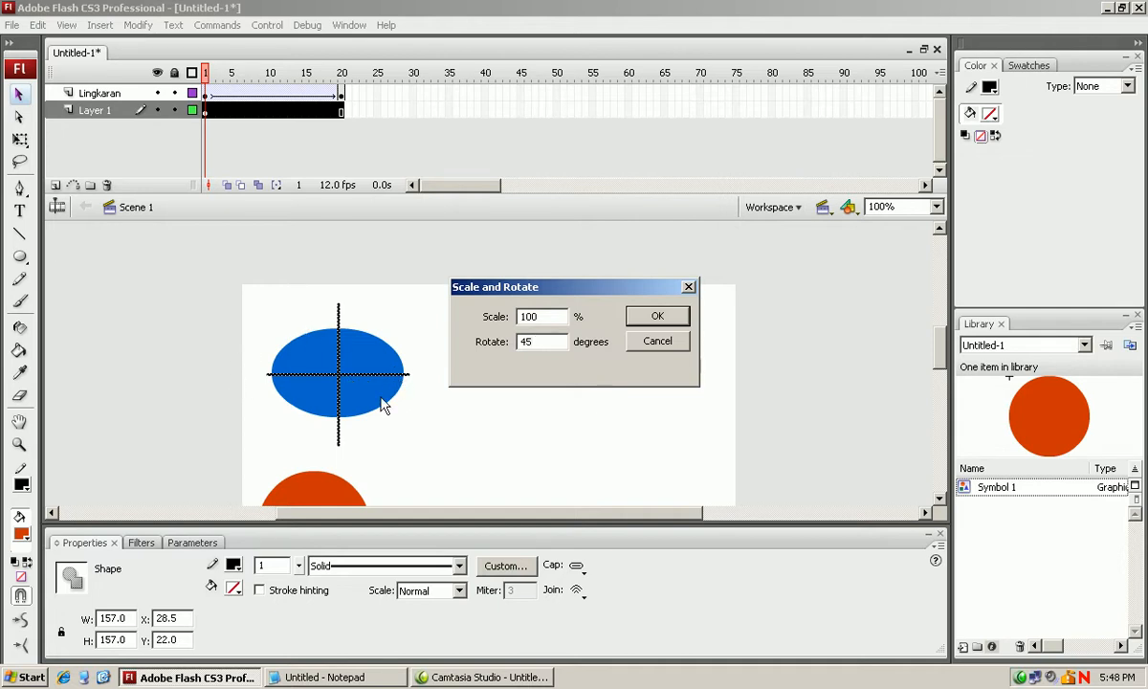
click(657, 317)
click(526, 333)
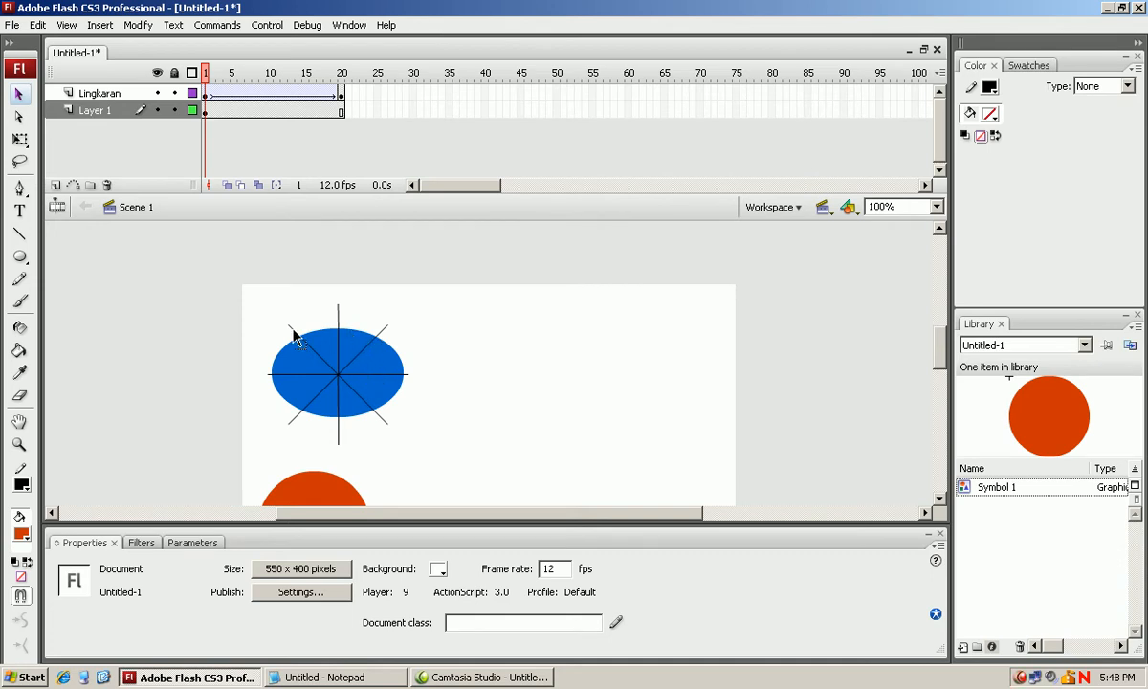
Set the stroke colour of all the lines over the oval to yellow-green #CCFF00
double_click(338, 312)
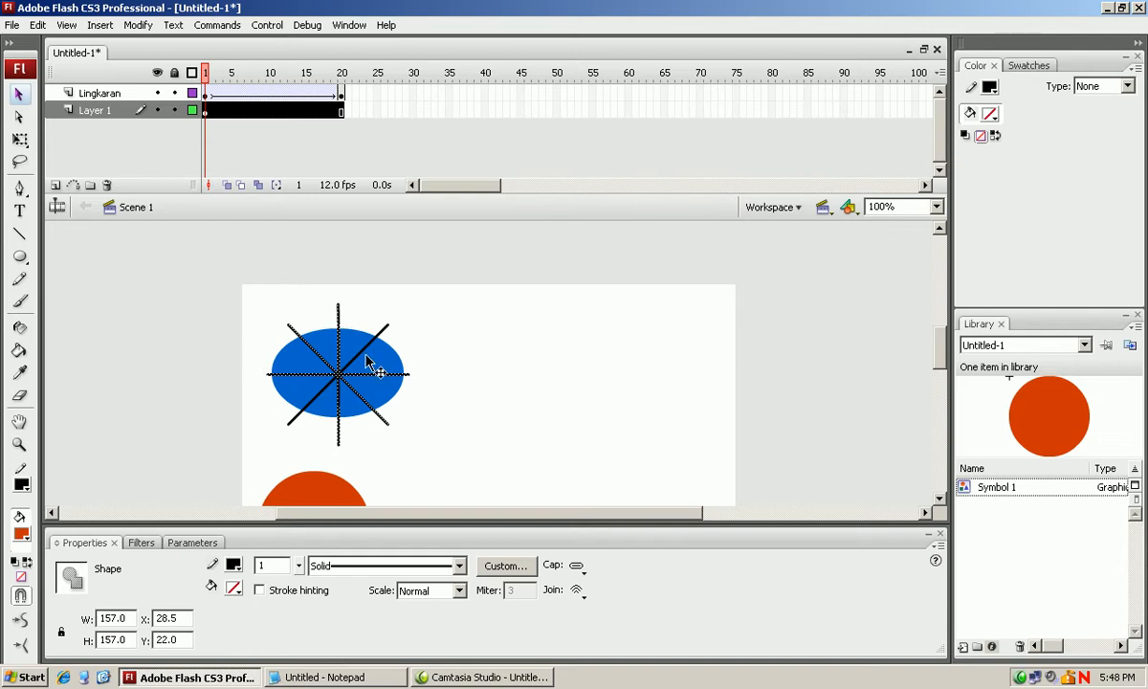
click(25, 484)
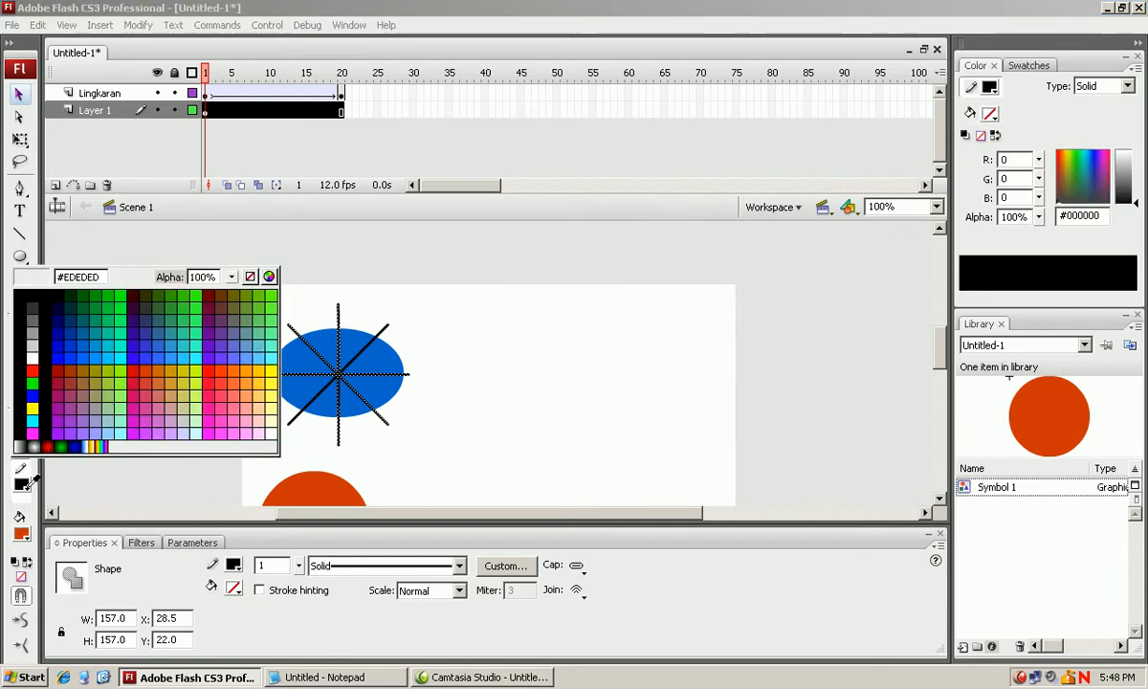
click(200, 360)
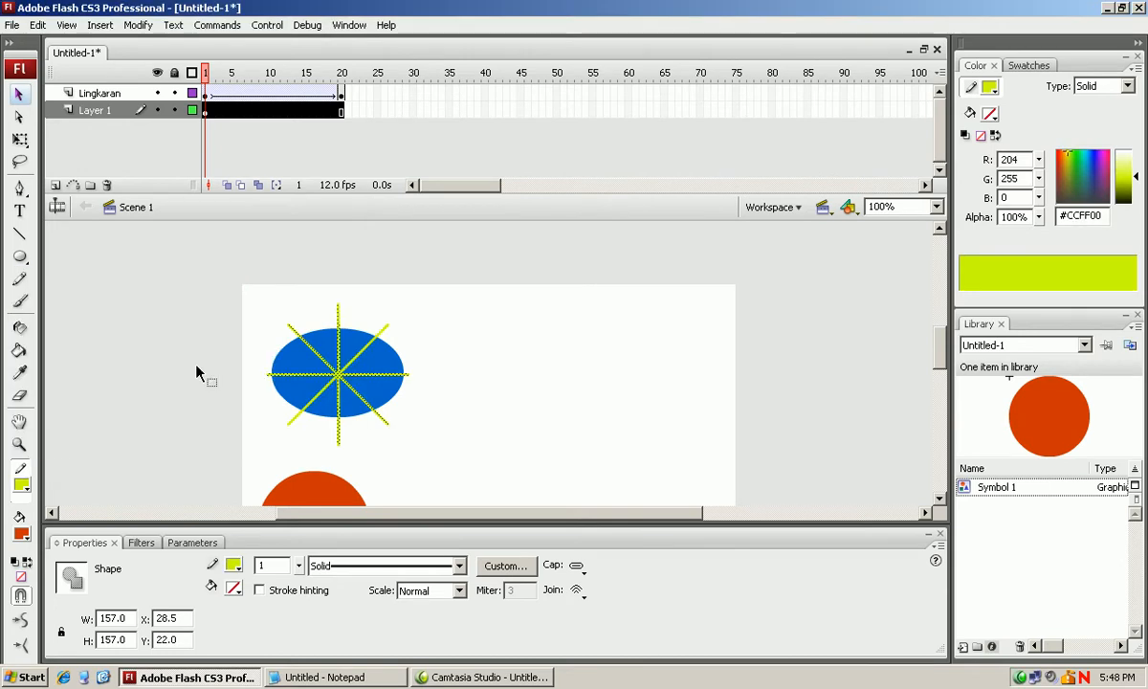
Select all eight blue segments of the divided oval and set their fill colour to #FF3300
click(282, 367)
double_click(284, 365)
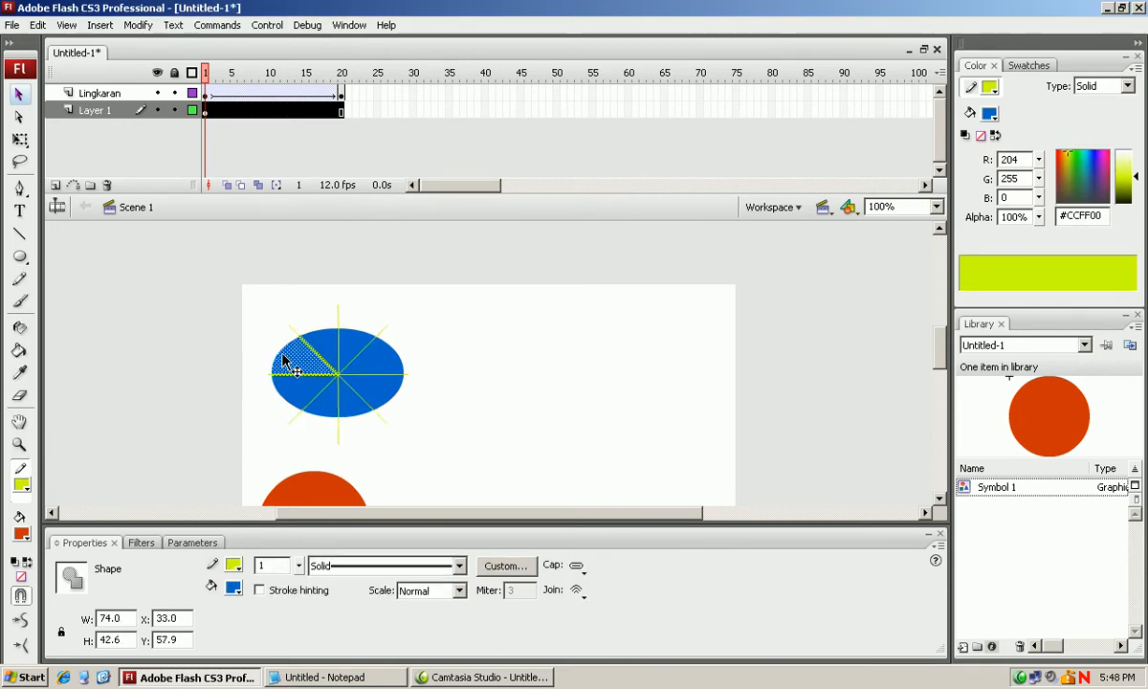
click(289, 384)
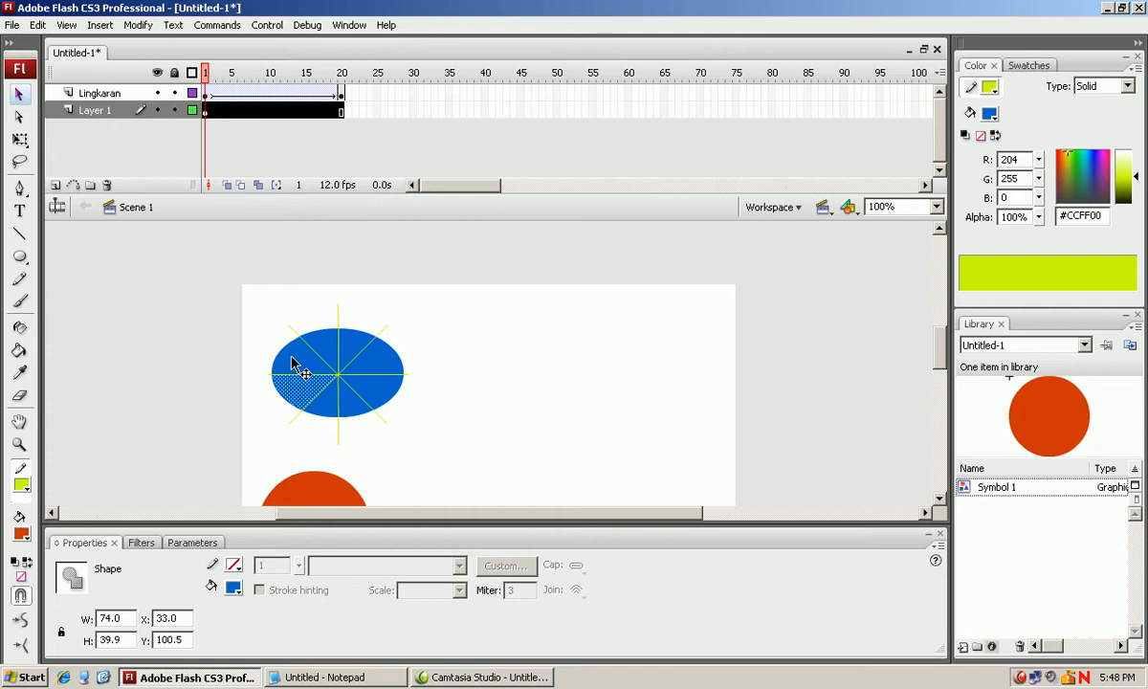
shift+click(292, 362)
shift+click(317, 344)
shift+click(354, 351)
shift+click(369, 362)
shift+click(371, 385)
shift+click(357, 398)
shift+click(330, 399)
click(21, 534)
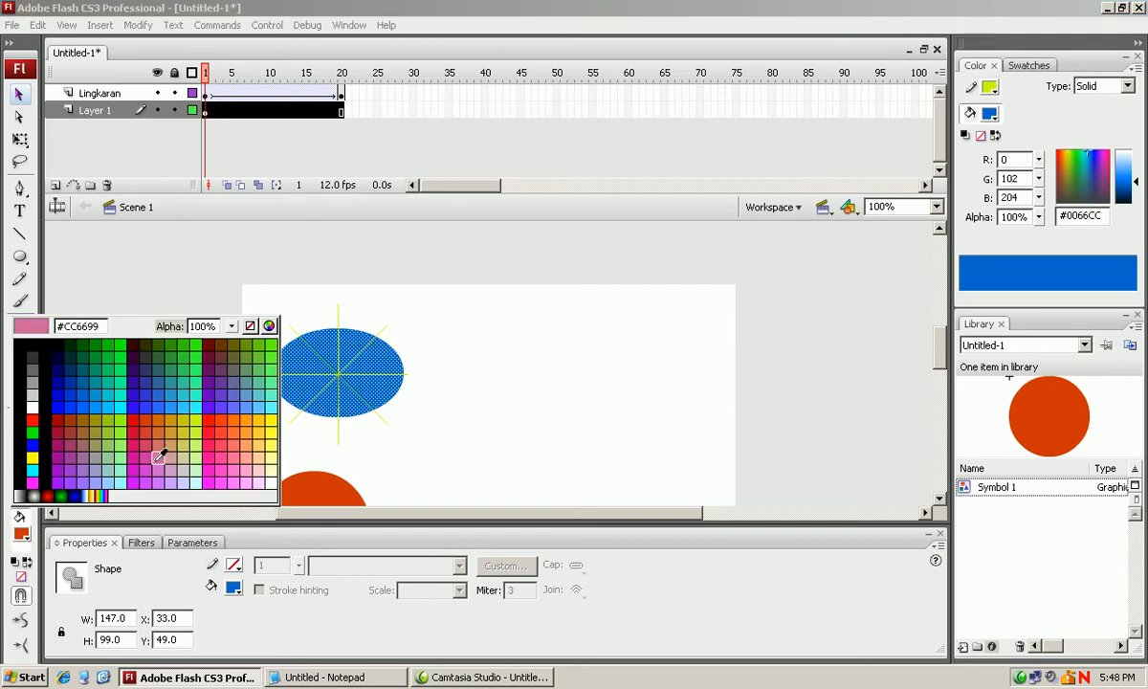
click(206, 427)
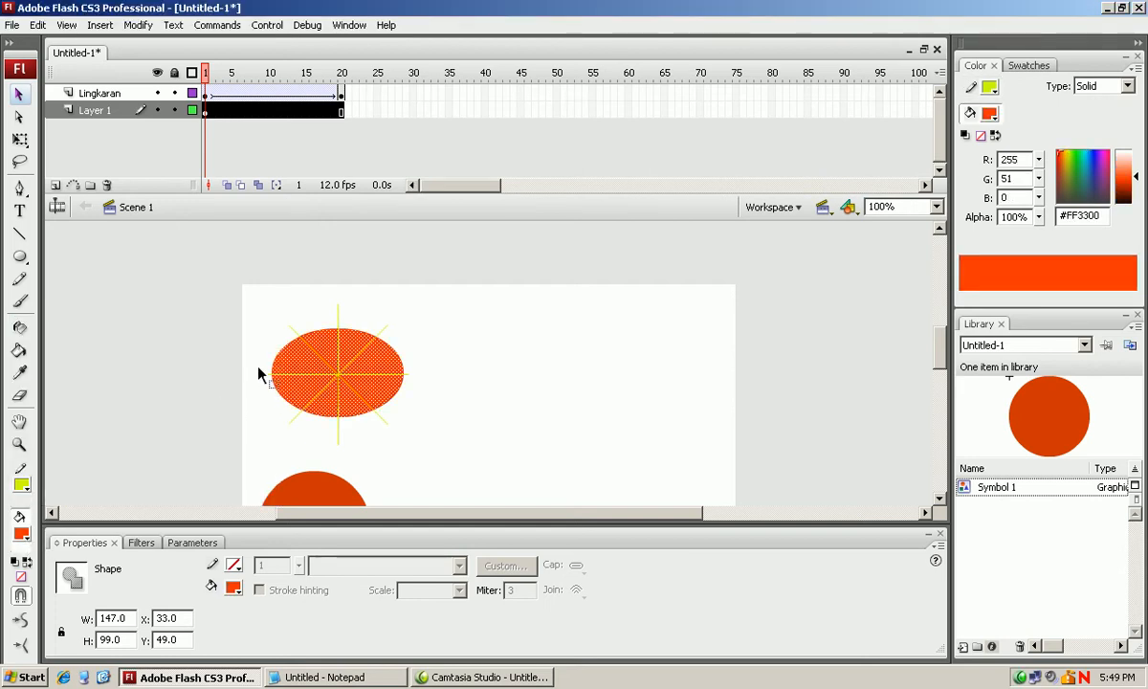
Set the stroke colour of all the crossing lines to #CC6600 and their thickness to about 9.25
double_click(287, 333)
click(21, 484)
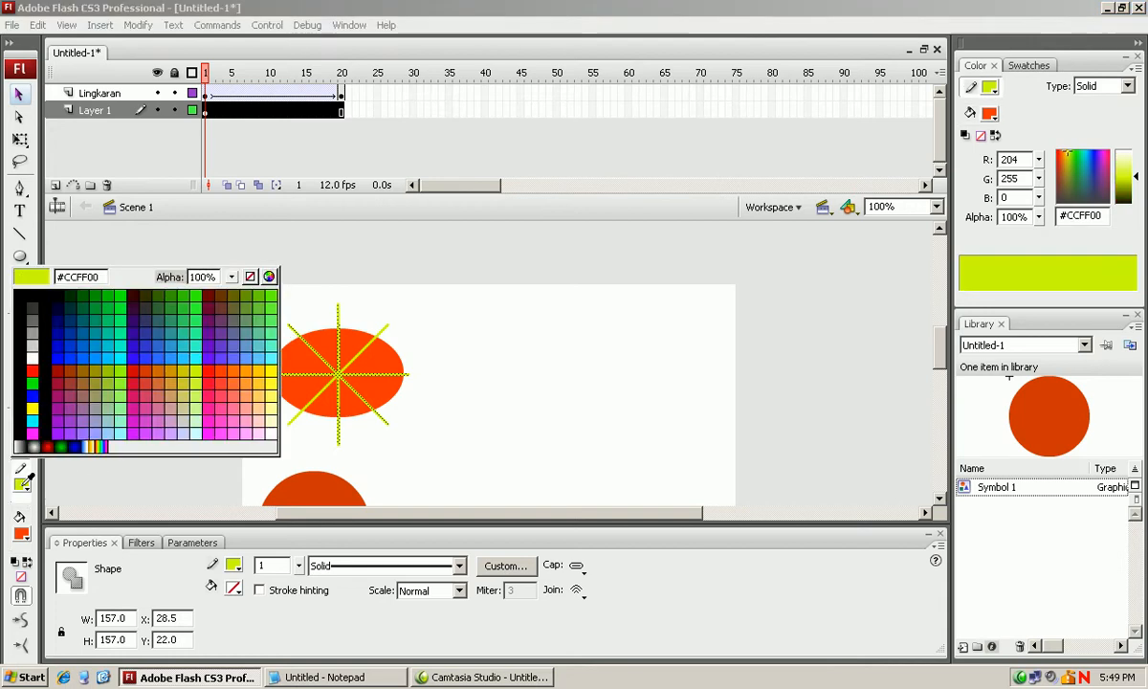
click(158, 368)
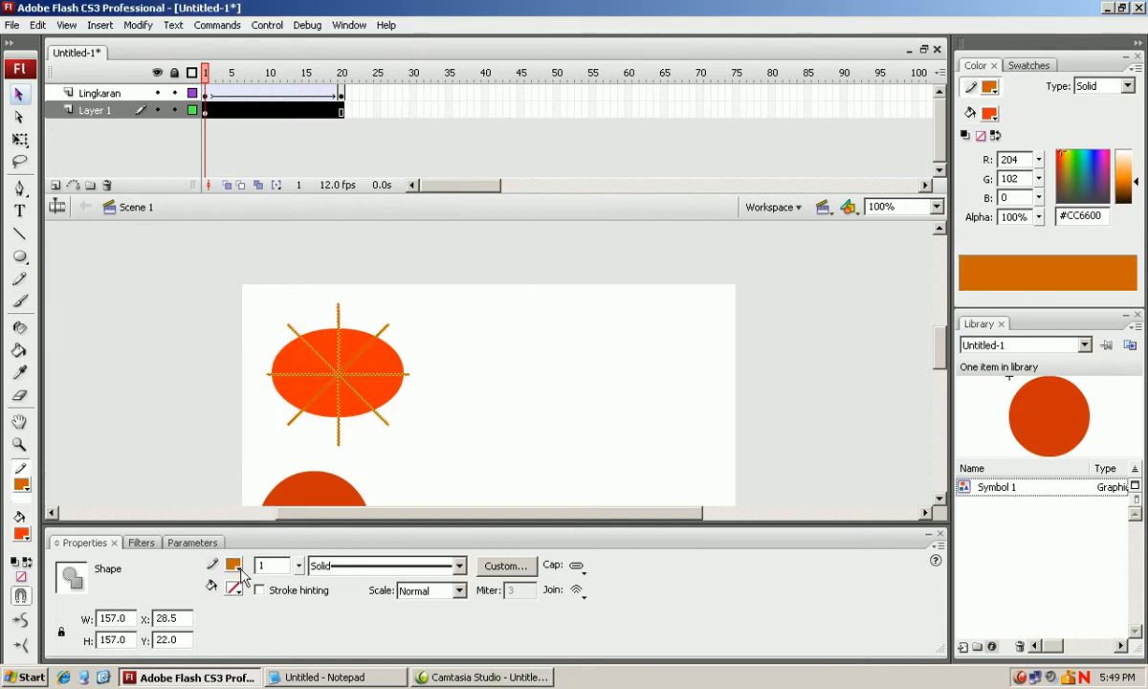
mouse_move(298, 565)
mouse_down()
mouse_move(287, 531)
mouse_move(297, 550)
mouse_up()
click(423, 472)
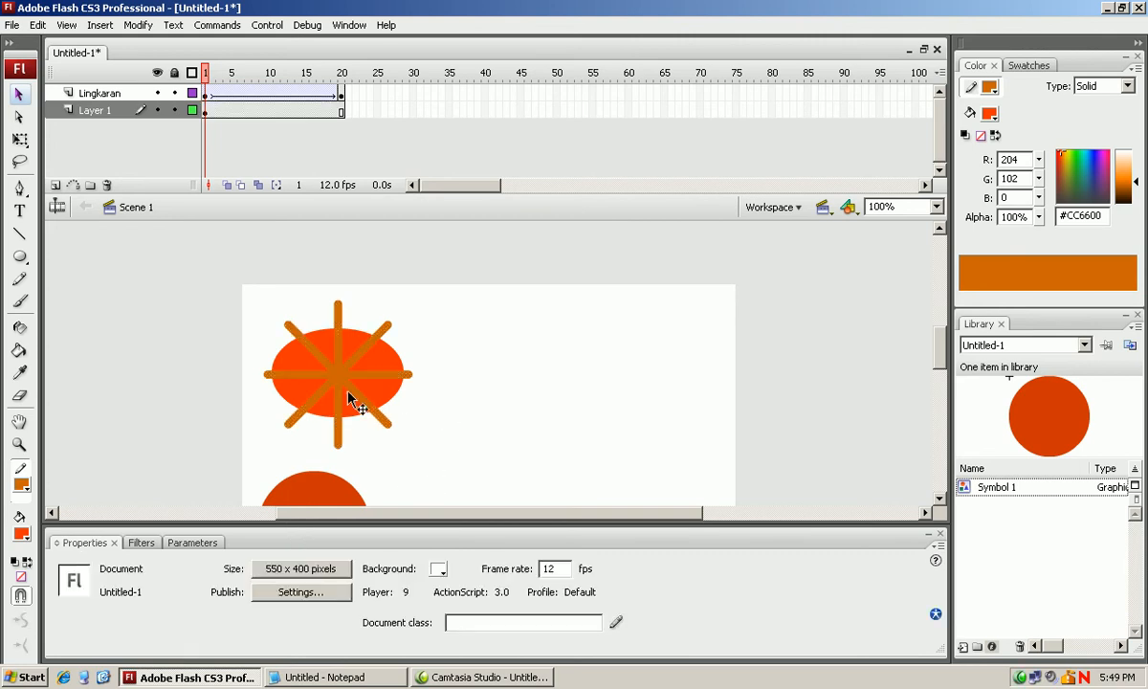
click(292, 369)
click(326, 343)
click(350, 343)
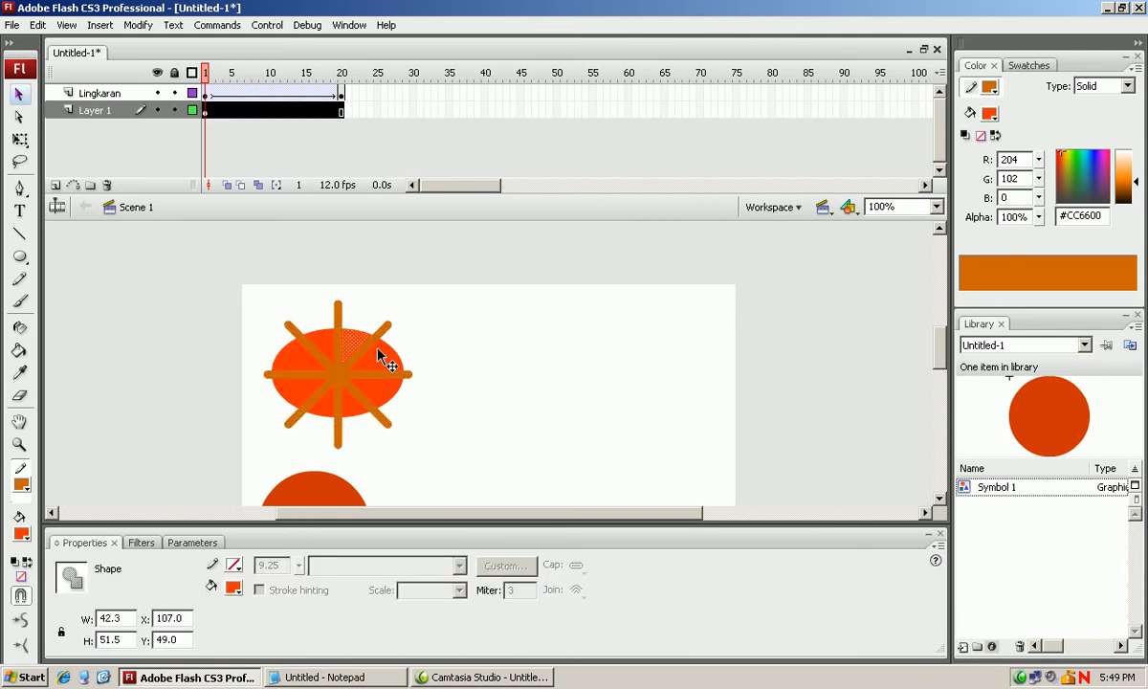
shift+click(390, 391)
click(467, 384)
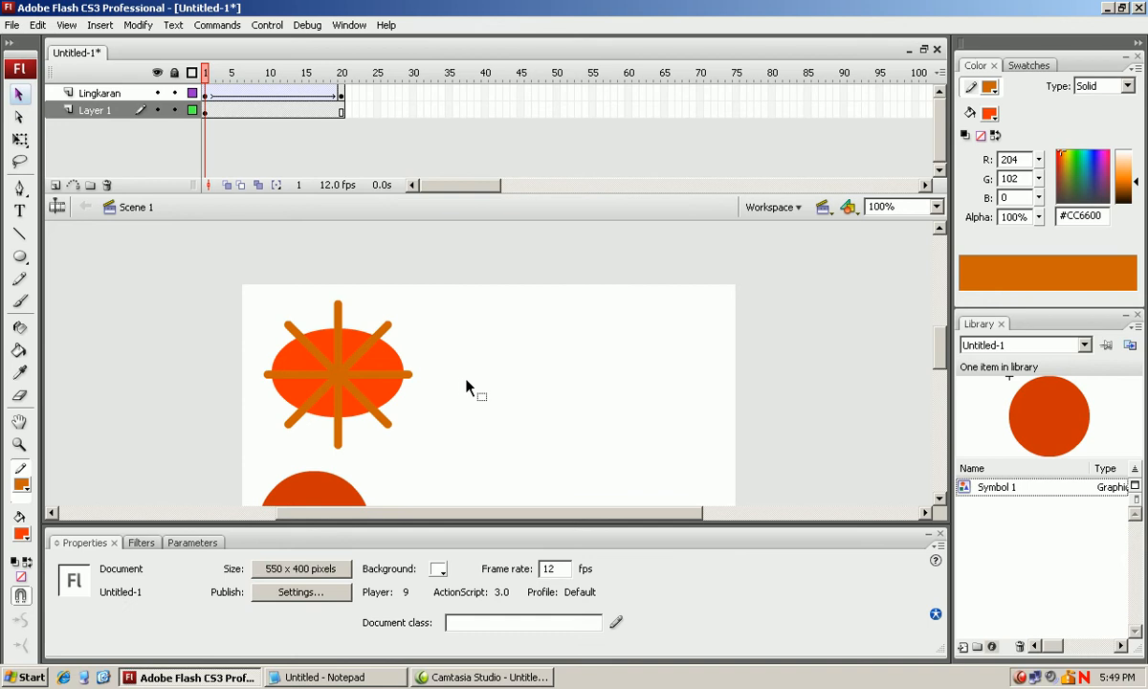